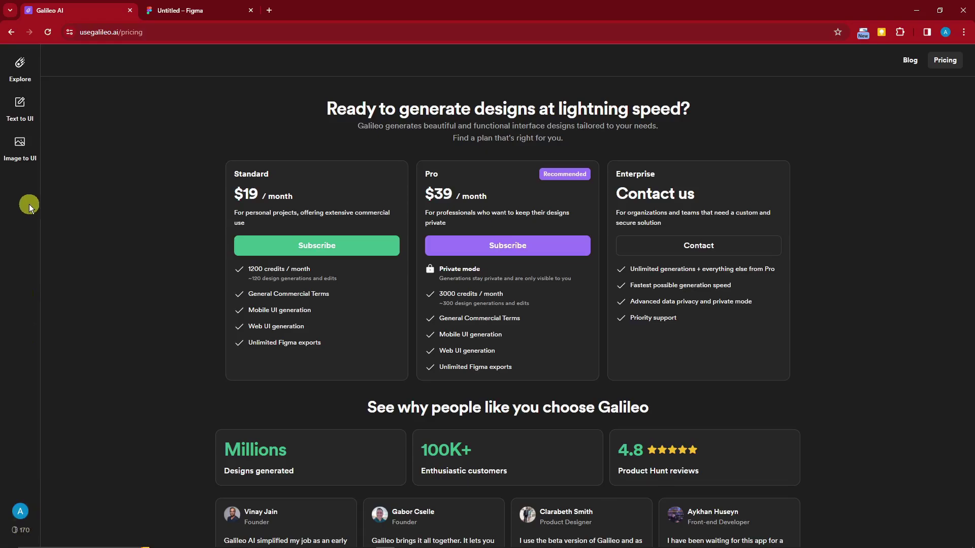
Step: Open the Explore gallery and preview the experiential museum website design through its Exhibition and Events sections
{"action": "left_click", "coordinate": [23, 66]}
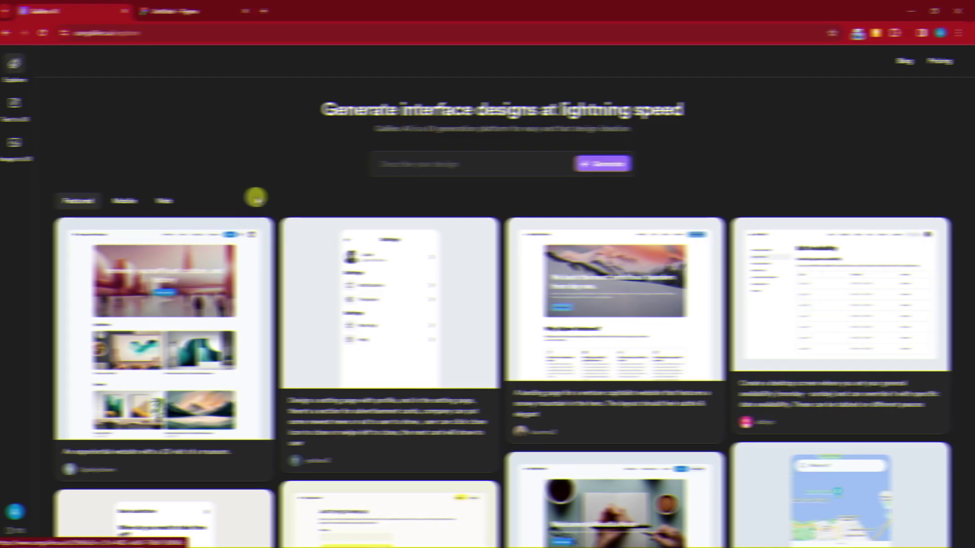
{"action": "scroll", "coordinate": [291, 180], "scroll_direction": "down", "scroll_amount": 2}
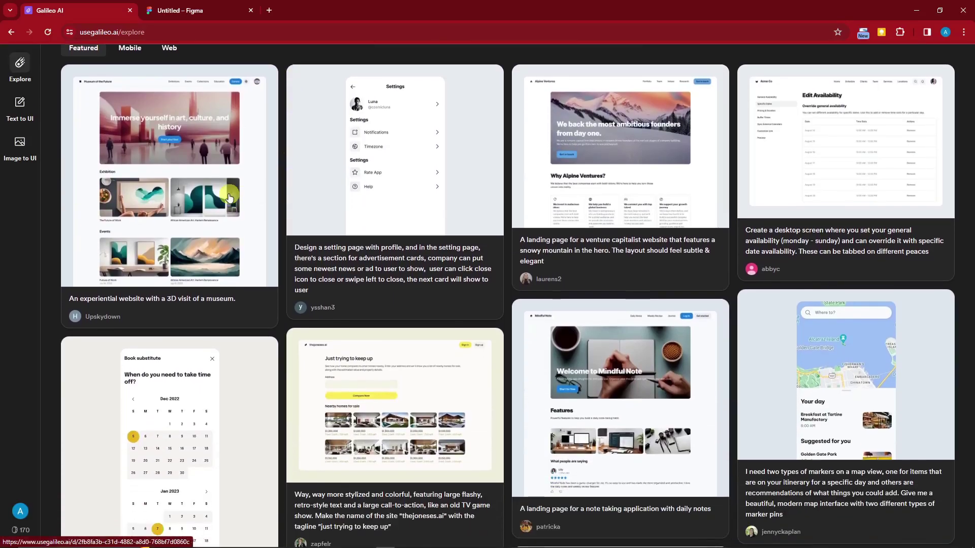
{"action": "left_click", "coordinate": [229, 194]}
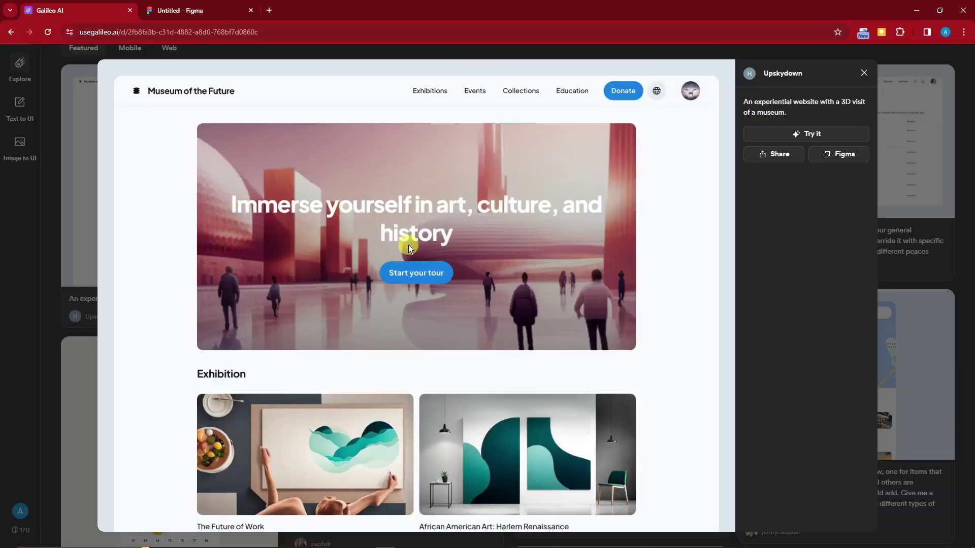
{"action": "scroll", "coordinate": [408, 245], "scroll_direction": "down", "scroll_amount": 4}
{"action": "scroll", "coordinate": [412, 243], "scroll_direction": "down", "scroll_amount": 4}
{"action": "scroll", "coordinate": [415, 242], "scroll_direction": "up", "scroll_amount": 8}
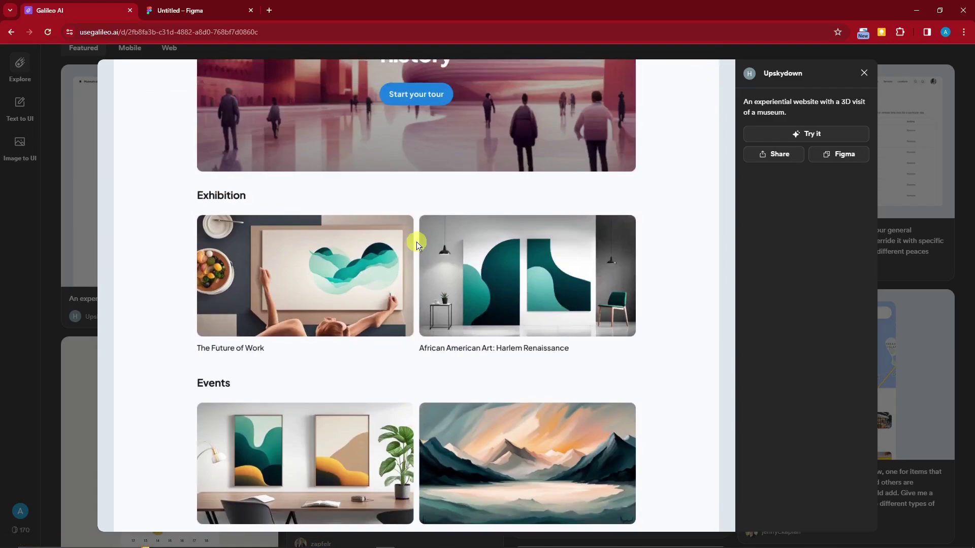
{"action": "left_click", "coordinate": [76, 102]}
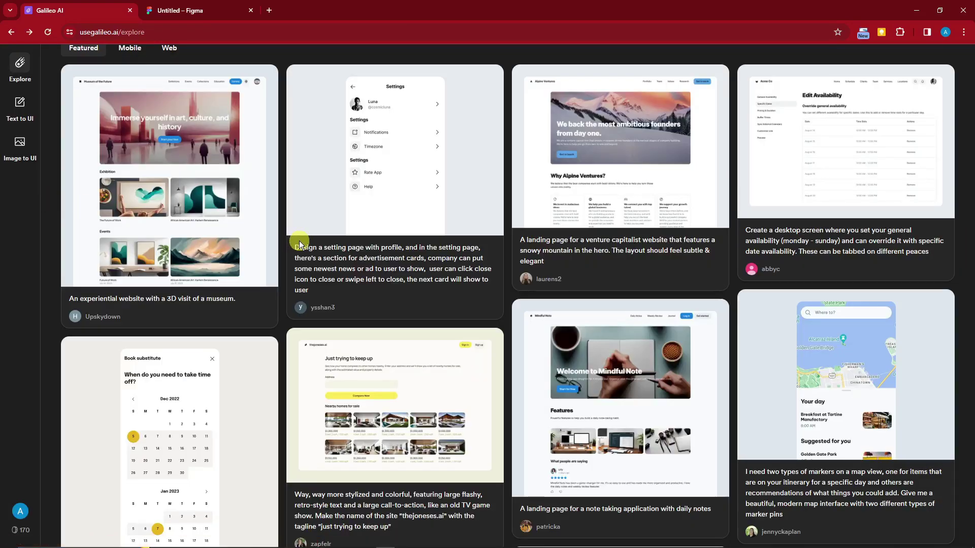
Step: Preview the mobile map itinerary design with two types of markers from the Explore gallery and close it
{"action": "scroll", "coordinate": [304, 246], "scroll_direction": "down", "scroll_amount": 3}
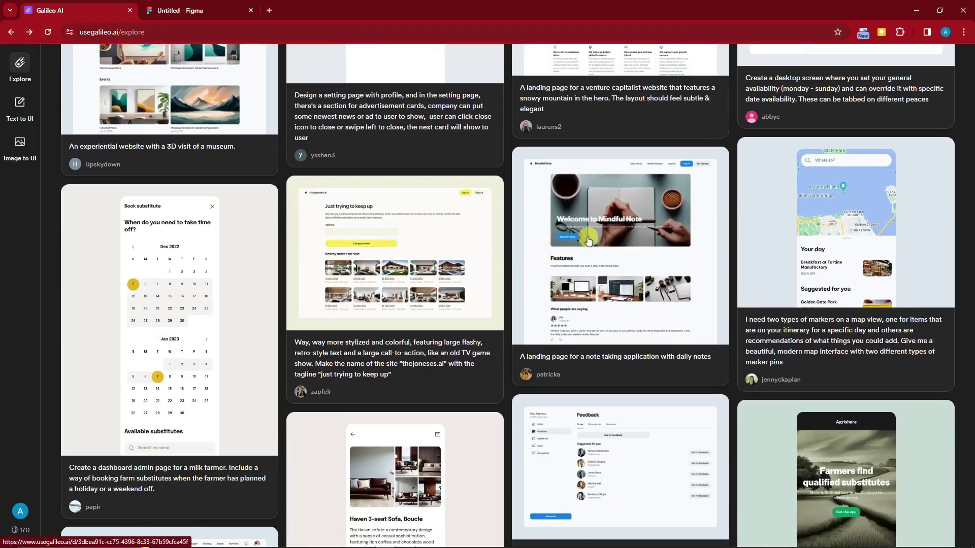
{"action": "scroll", "coordinate": [586, 239], "scroll_direction": "down", "scroll_amount": 1}
{"action": "left_click", "coordinate": [824, 187]}
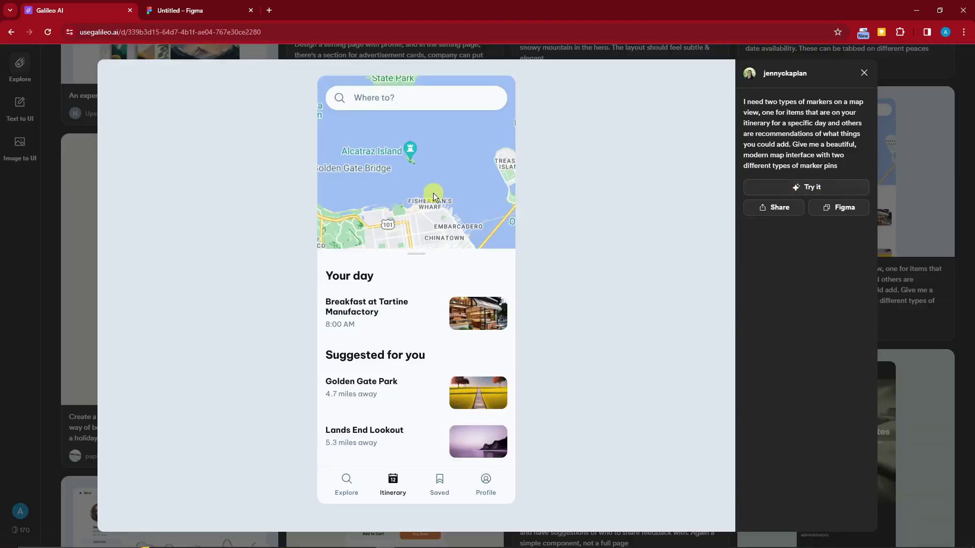
{"action": "left_click", "coordinate": [60, 230]}
Step: Open the "UX designer's site portfolio main page" design from the gallery, review it and copy it for Figma
{"action": "scroll", "coordinate": [64, 271], "scroll_direction": "down", "scroll_amount": 5}
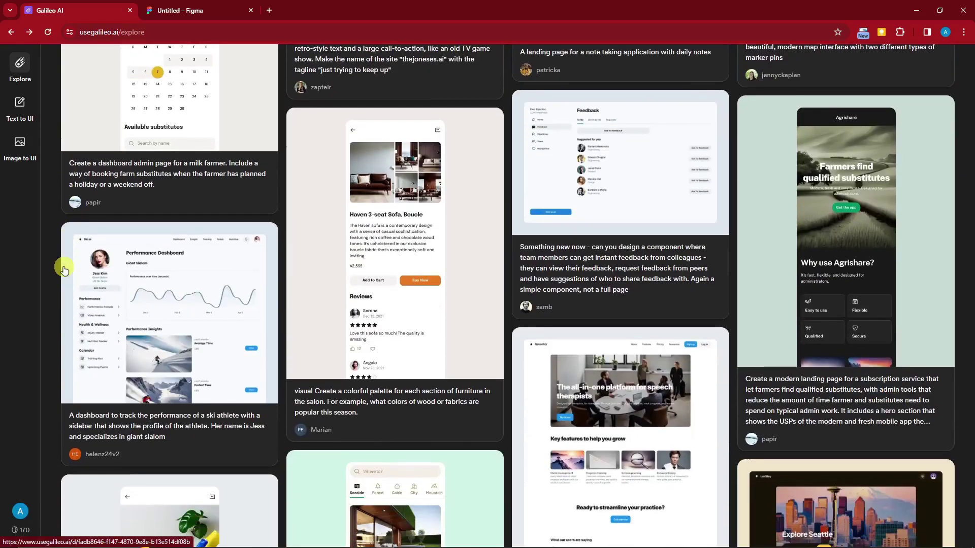
{"action": "scroll", "coordinate": [64, 269], "scroll_direction": "down", "scroll_amount": 4}
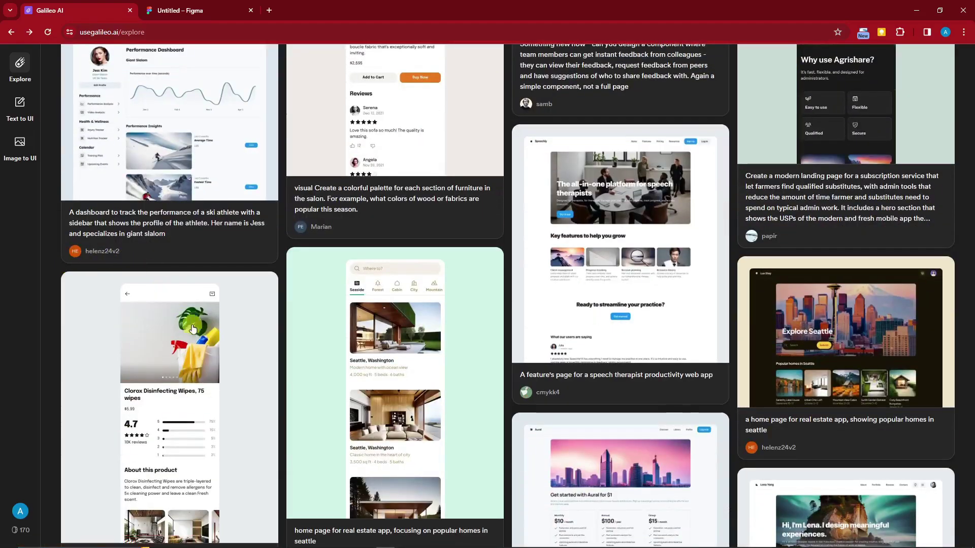
{"action": "scroll", "coordinate": [193, 330], "scroll_direction": "down", "scroll_amount": 5}
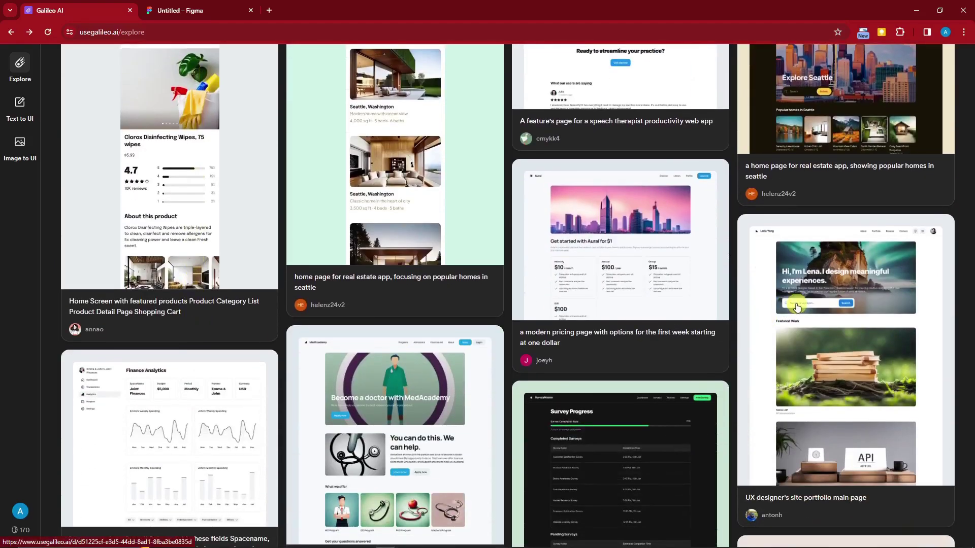
{"action": "left_click", "coordinate": [796, 307]}
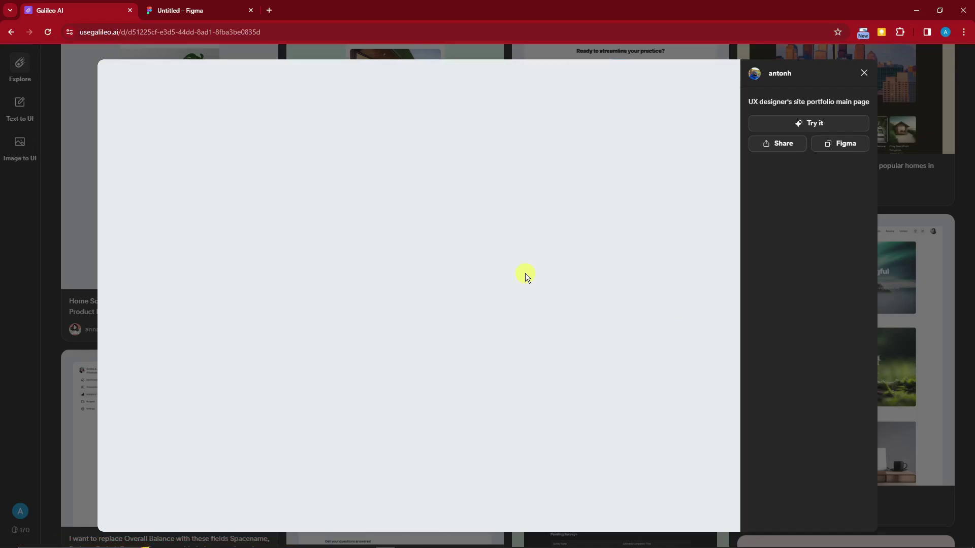
{"action": "scroll", "coordinate": [446, 290], "scroll_direction": "down", "scroll_amount": 5}
{"action": "scroll", "coordinate": [449, 287], "scroll_direction": "down", "scroll_amount": 7}
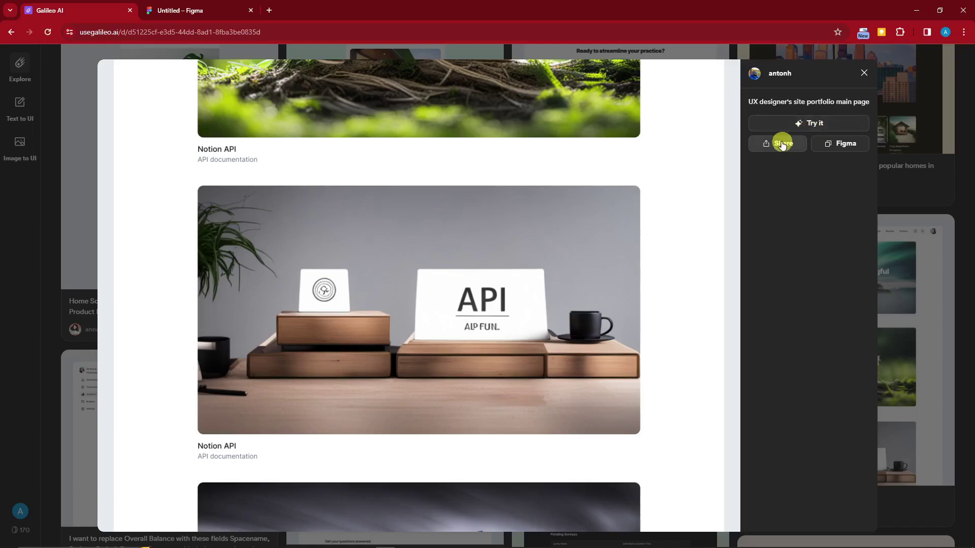
{"action": "left_click", "coordinate": [839, 137]}
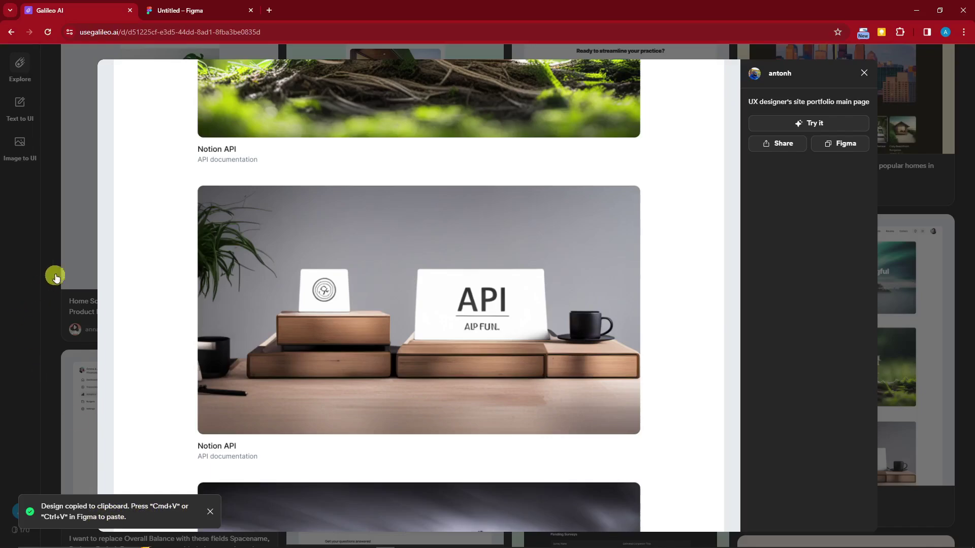
Step: Switch to the untitled Figma file, paste the copied design onto the empty canvas and review the frame's design properties
{"action": "left_click", "coordinate": [193, 11]}
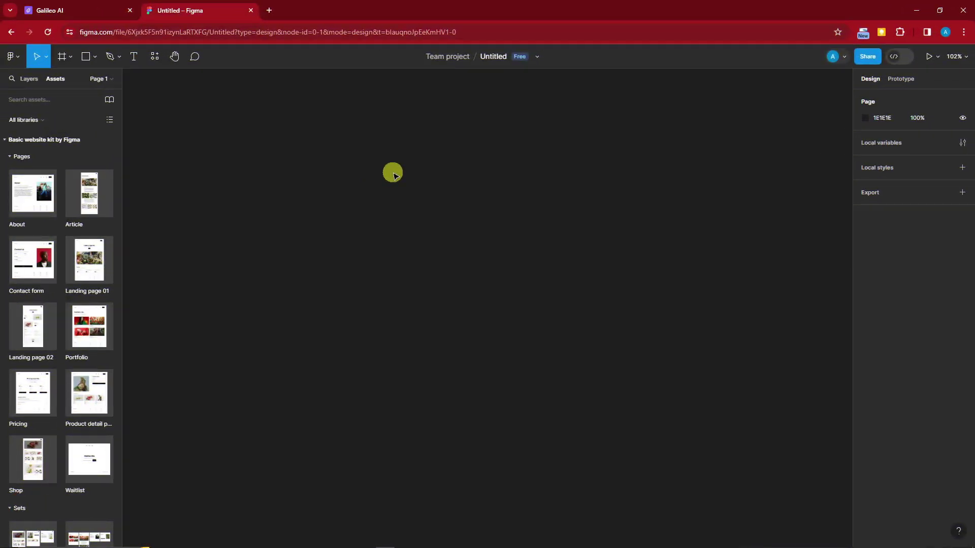
{"action": "right_click", "coordinate": [392, 175]}
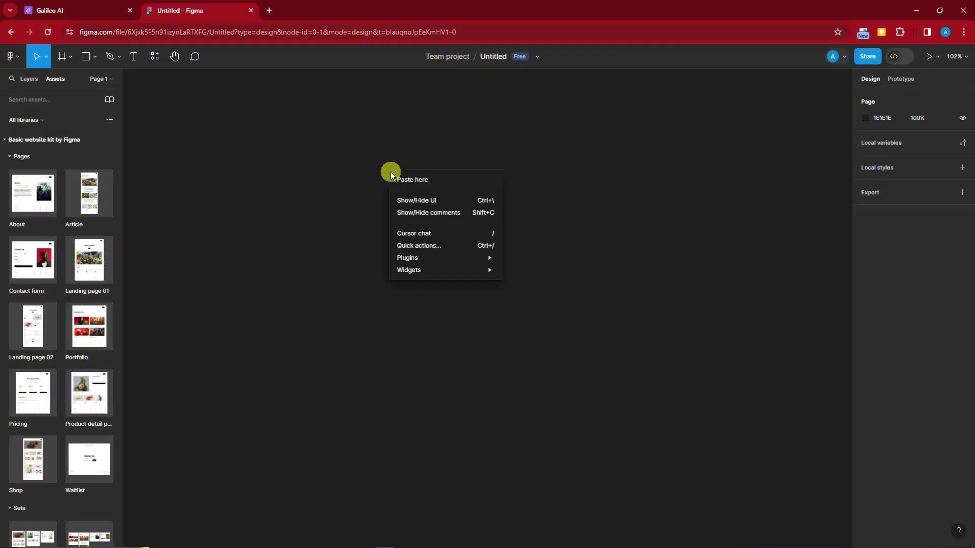
{"action": "left_click", "coordinate": [427, 182]}
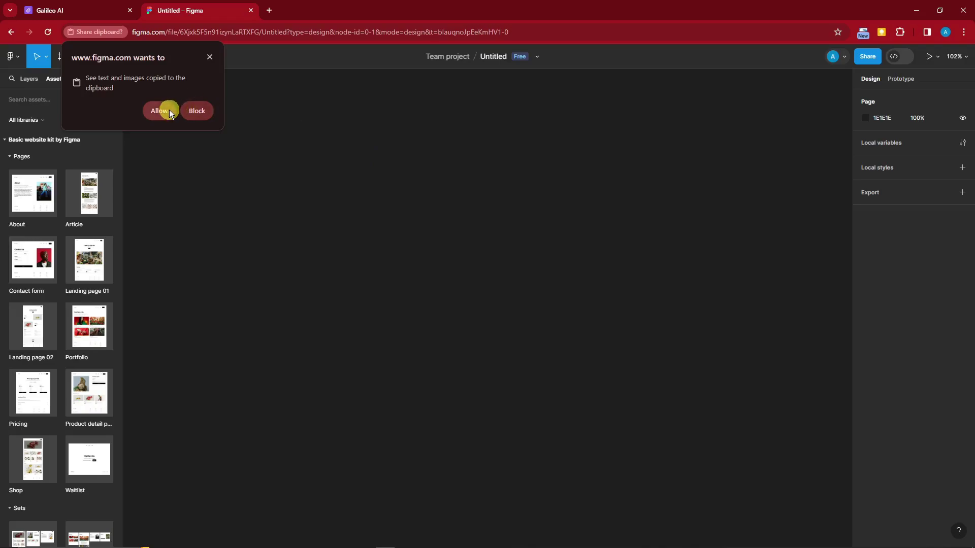
{"action": "left_click", "coordinate": [212, 56]}
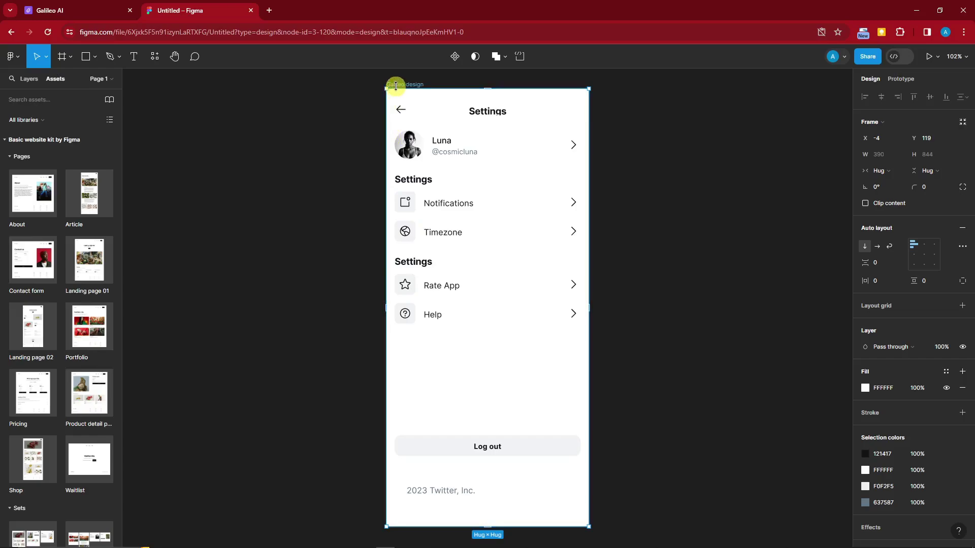
{"action": "scroll", "coordinate": [930, 310], "scroll_direction": "down", "scroll_amount": 1}
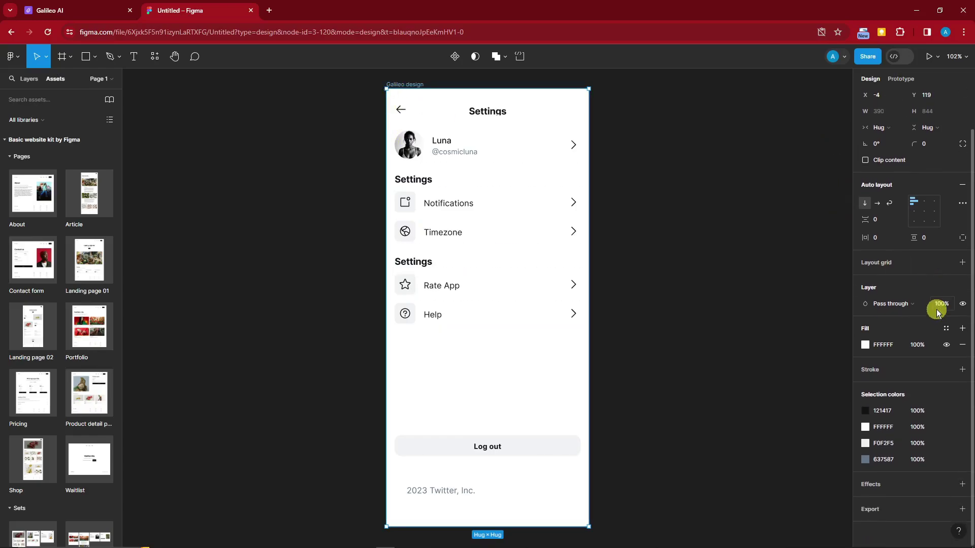
{"action": "scroll", "coordinate": [960, 244], "scroll_direction": "up", "scroll_amount": 1}
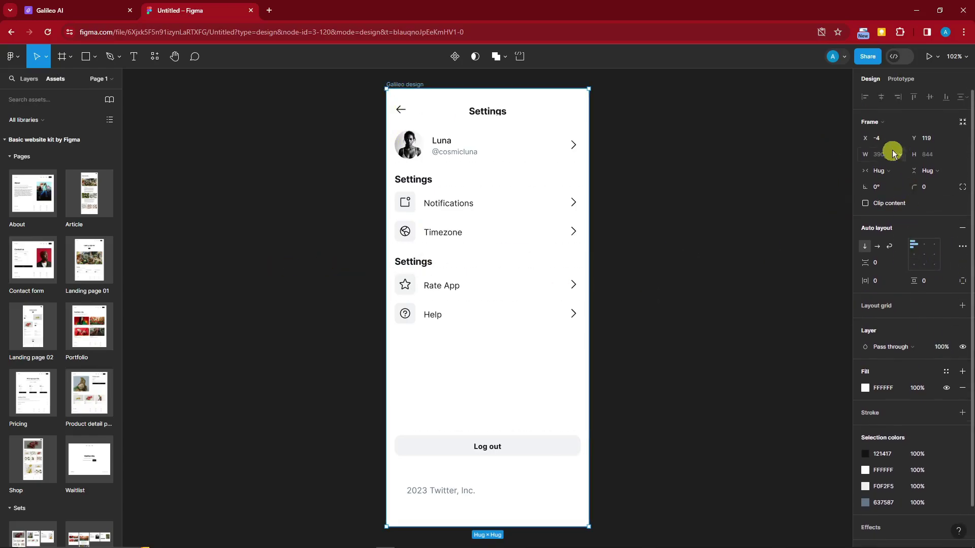
{"action": "scroll", "coordinate": [879, 382], "scroll_direction": "down", "scroll_amount": 1}
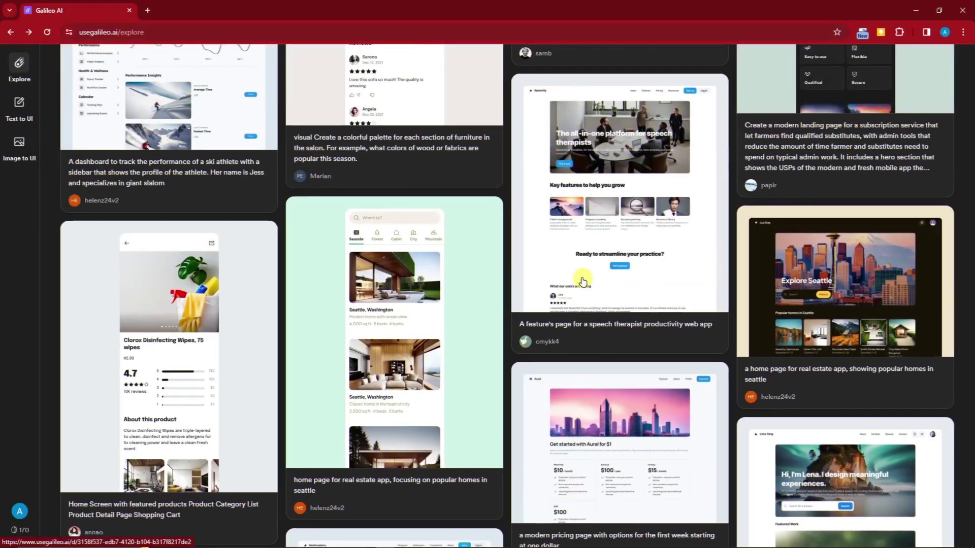
Step: Switch back to Galileo AI's Explore gallery and read the prompt behind the map itinerary design with two marker types
{"action": "scroll", "coordinate": [582, 281], "scroll_direction": "up", "scroll_amount": 10}
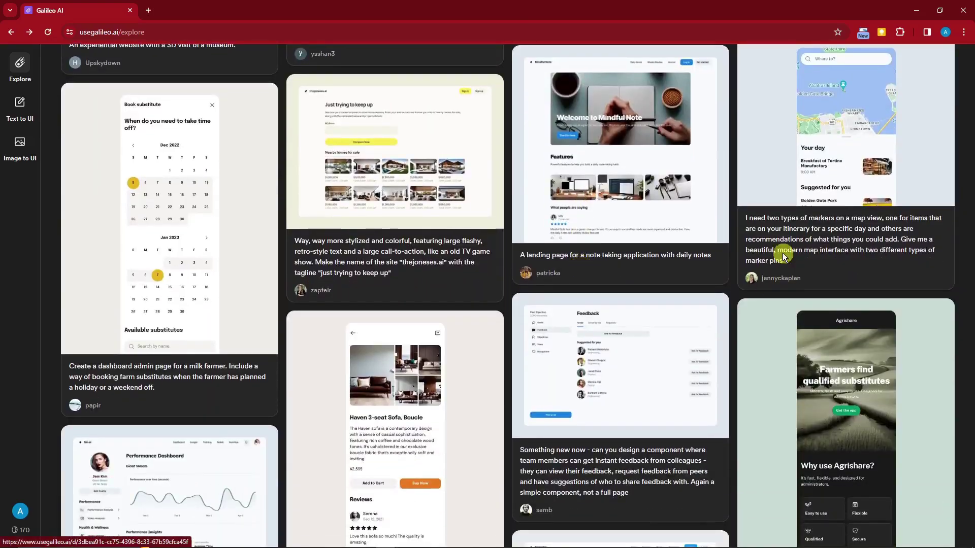
{"action": "left_click", "coordinate": [761, 200]}
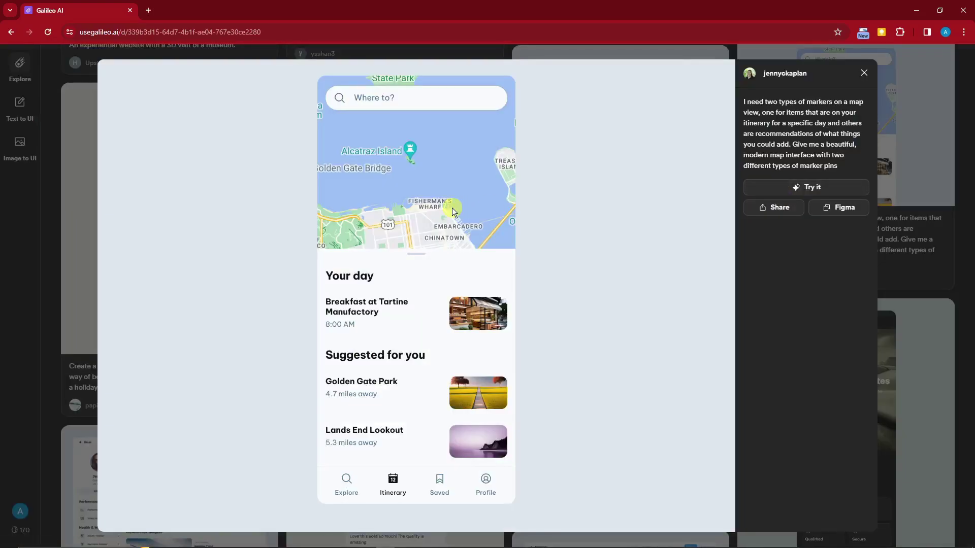
{"action": "left_click_drag", "start_coordinate": [743, 101], "coordinate": [811, 142]}
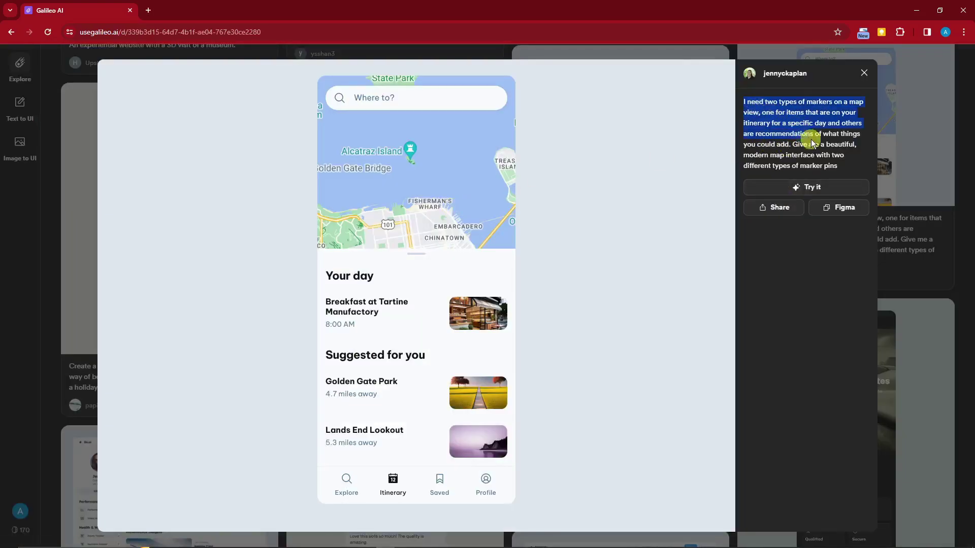
{"action": "double_click", "coordinate": [805, 135]}
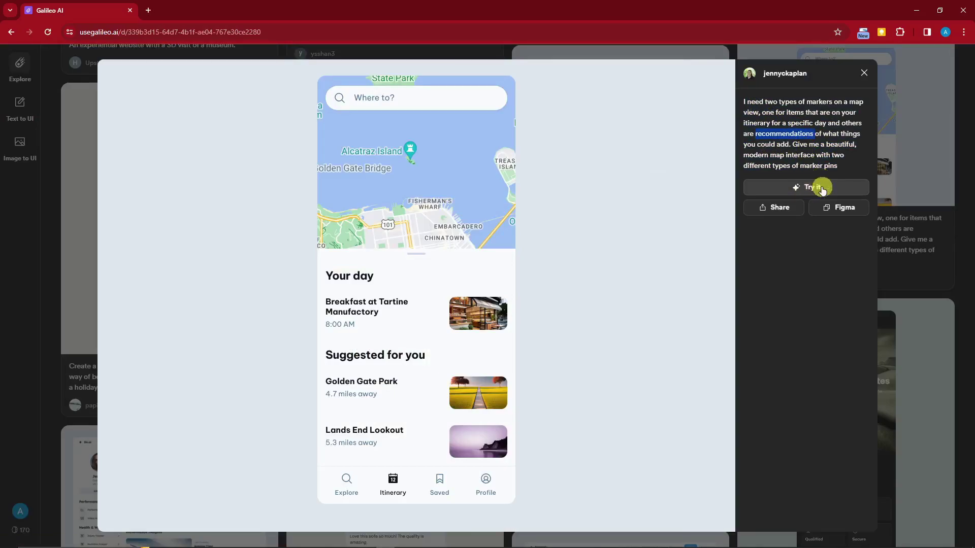
{"action": "left_click", "coordinate": [953, 190]}
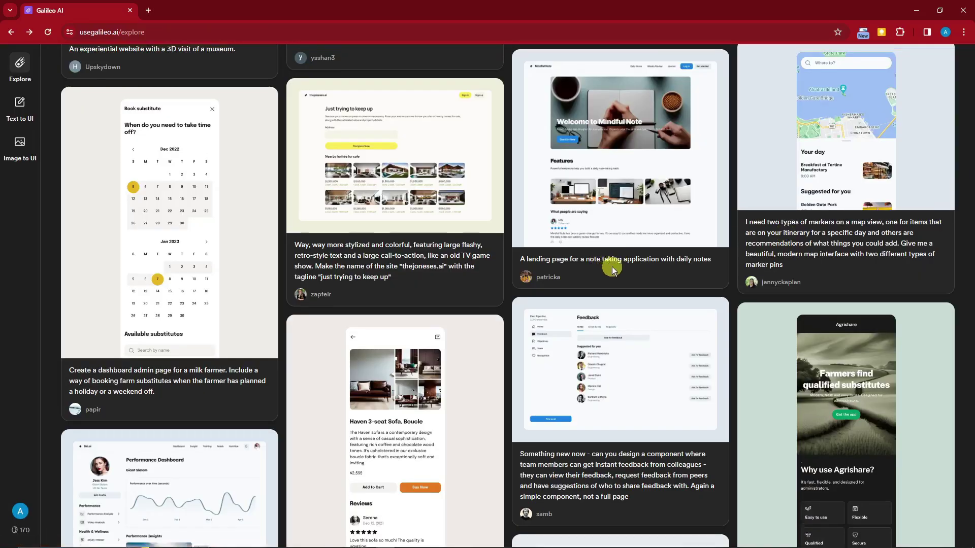
Step: Create a public Web design with Text to UI from the suggested prompt about restaurants editing menu items on their ordering website
{"action": "scroll", "coordinate": [604, 315], "scroll_direction": "up", "scroll_amount": 8}
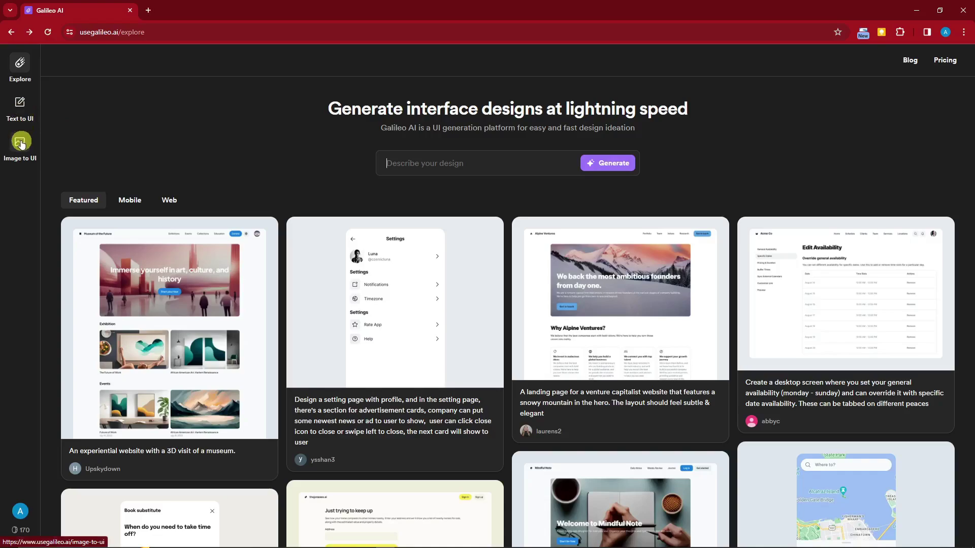
{"action": "left_click", "coordinate": [15, 108]}
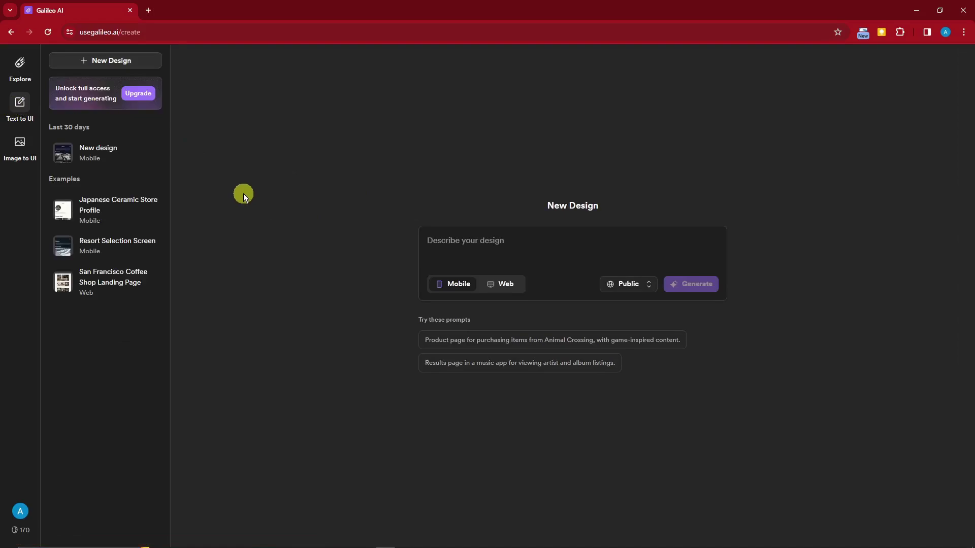
{"action": "left_click", "coordinate": [525, 250]}
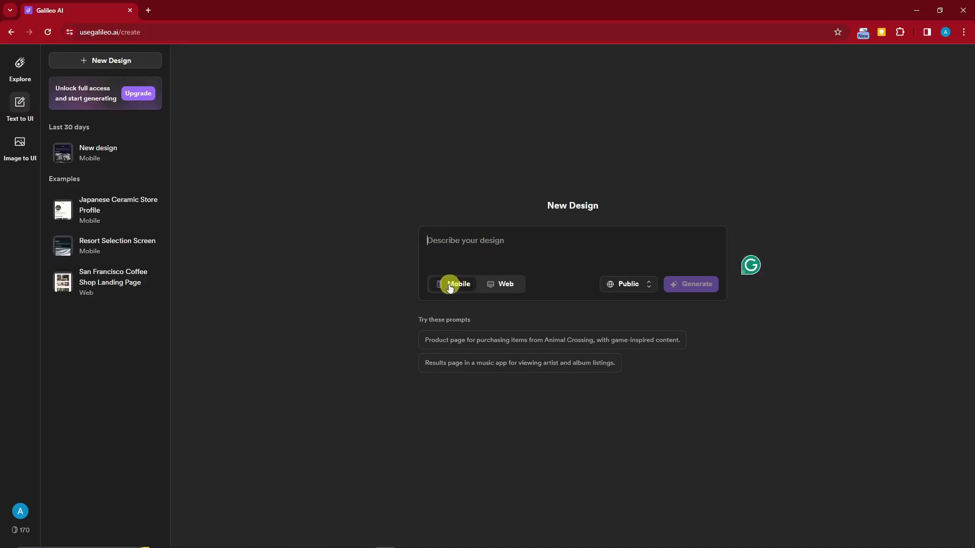
{"action": "left_click", "coordinate": [489, 285]}
{"action": "left_click", "coordinate": [648, 285]}
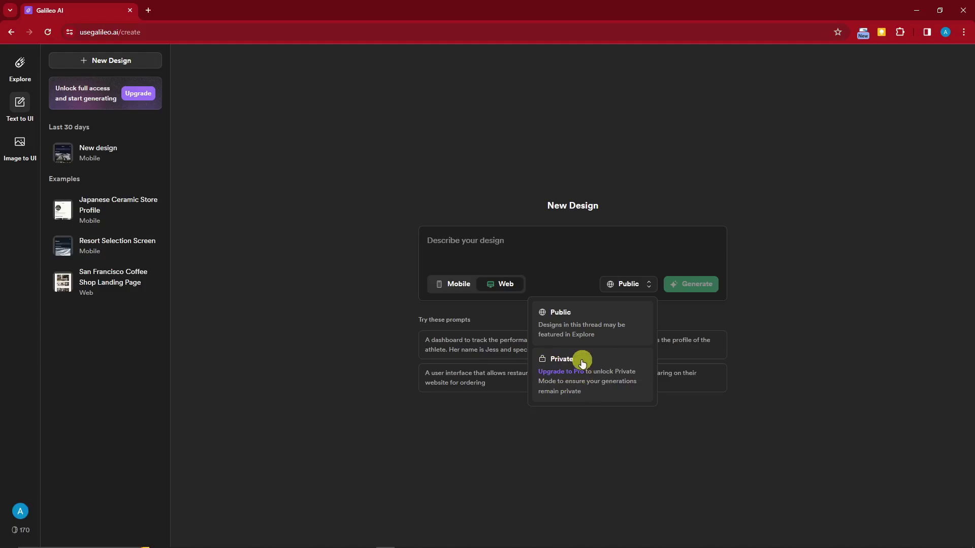
{"action": "left_click", "coordinate": [762, 343]}
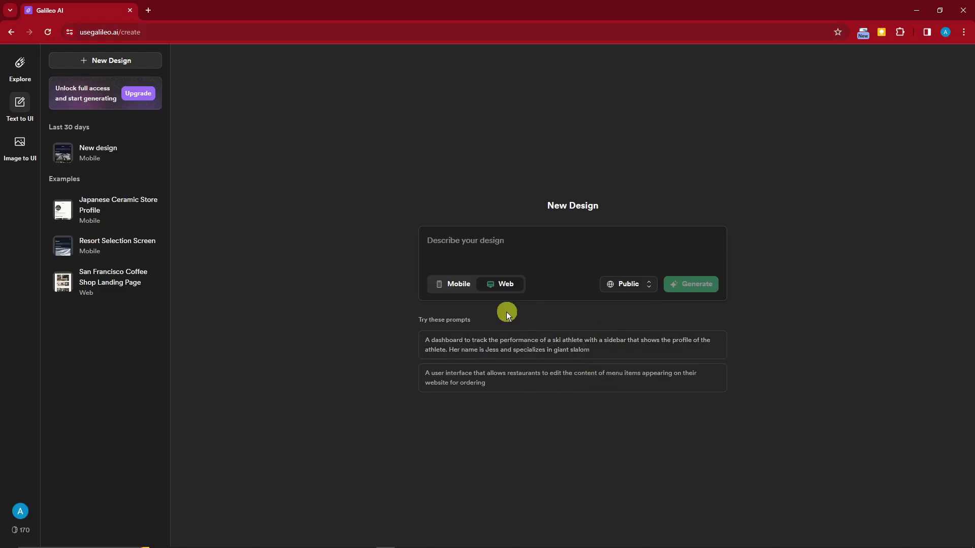
{"action": "left_click", "coordinate": [516, 386]}
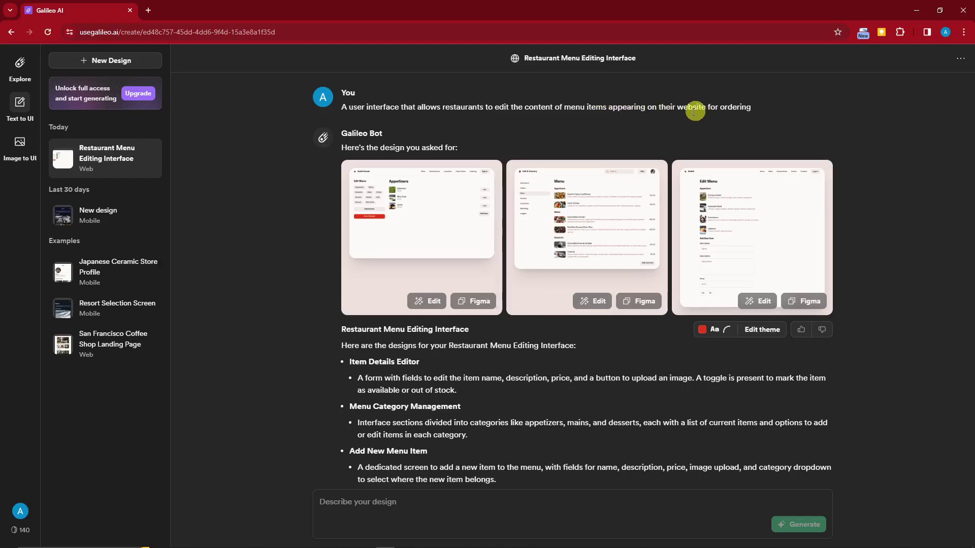
Step: Preview each of the three generated Restaurant Menu Editing Interface designs at full size
{"action": "left_click", "coordinate": [412, 217]}
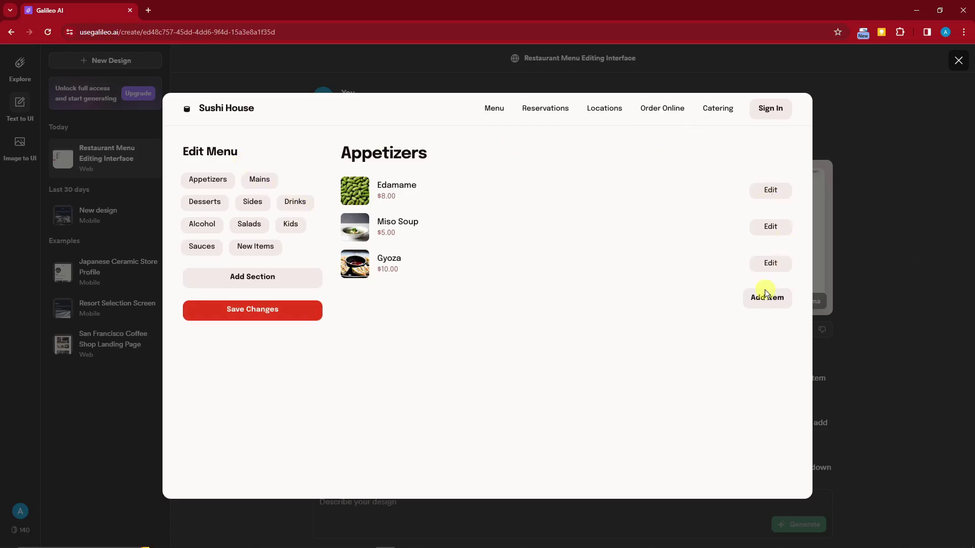
{"action": "left_click", "coordinate": [932, 272]}
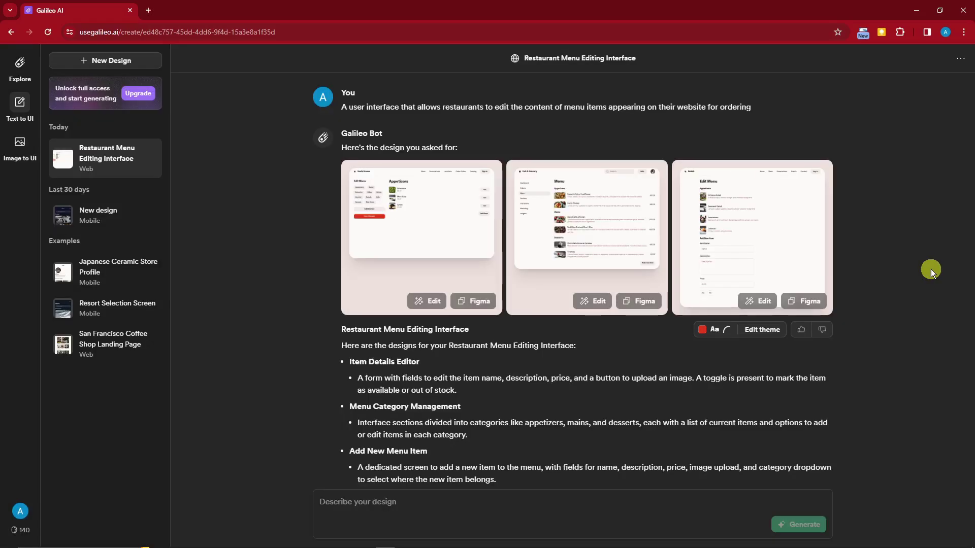
{"action": "left_click", "coordinate": [616, 227]}
{"action": "left_click", "coordinate": [969, 221]}
{"action": "left_click", "coordinate": [754, 227]}
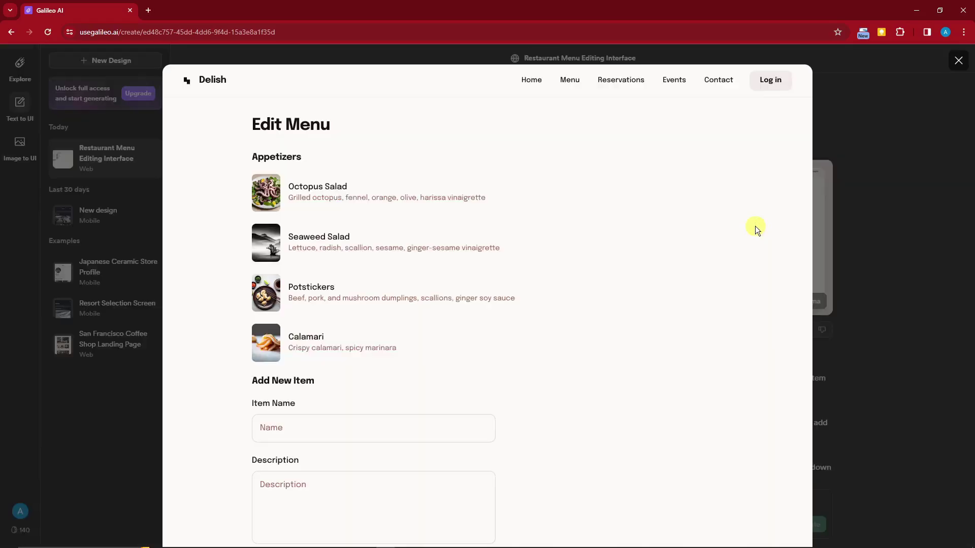
{"action": "left_click", "coordinate": [938, 218]}
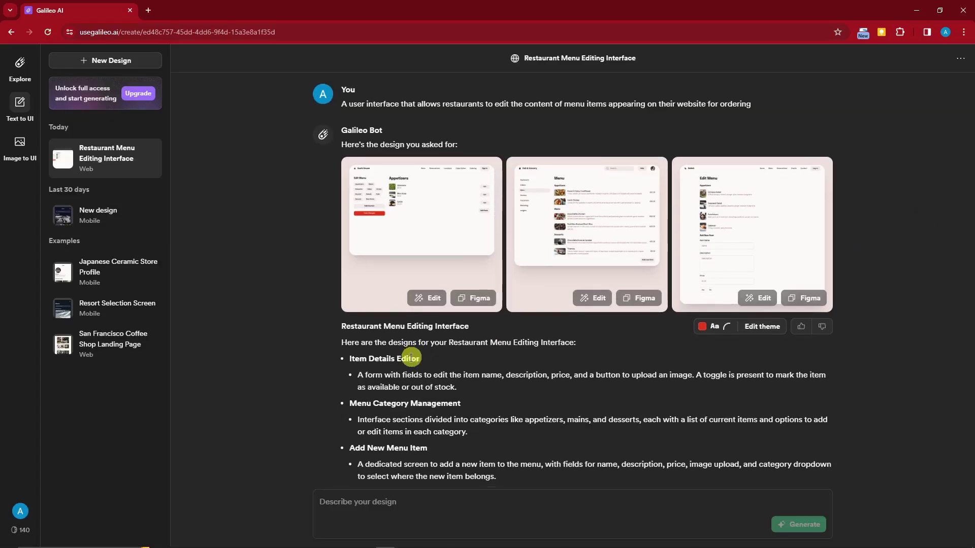
Step: Read the descriptions of the Item Details Editor, Menu Category Management and Add New Menu Item designs
{"action": "scroll", "coordinate": [396, 345], "scroll_direction": "down", "scroll_amount": 1}
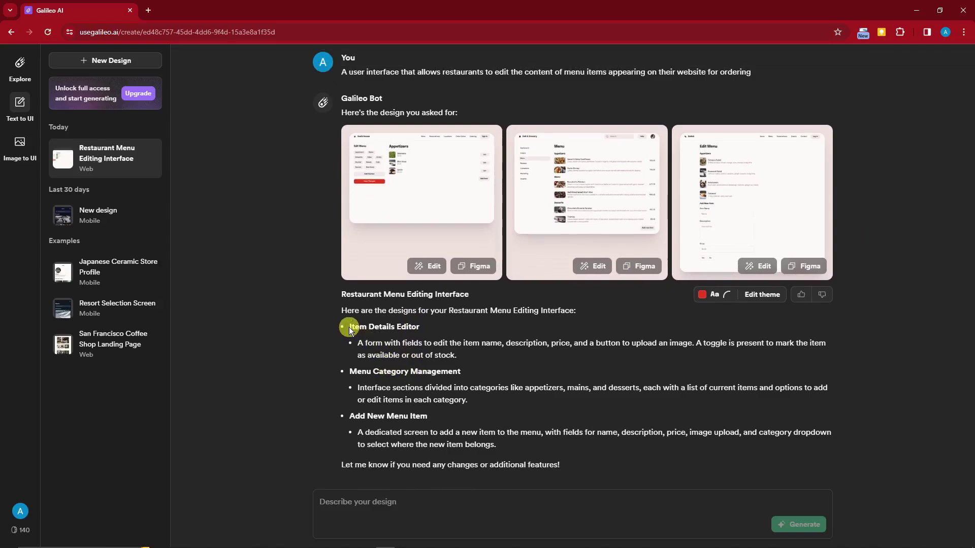
{"action": "left_click_drag", "start_coordinate": [349, 327], "coordinate": [424, 329]}
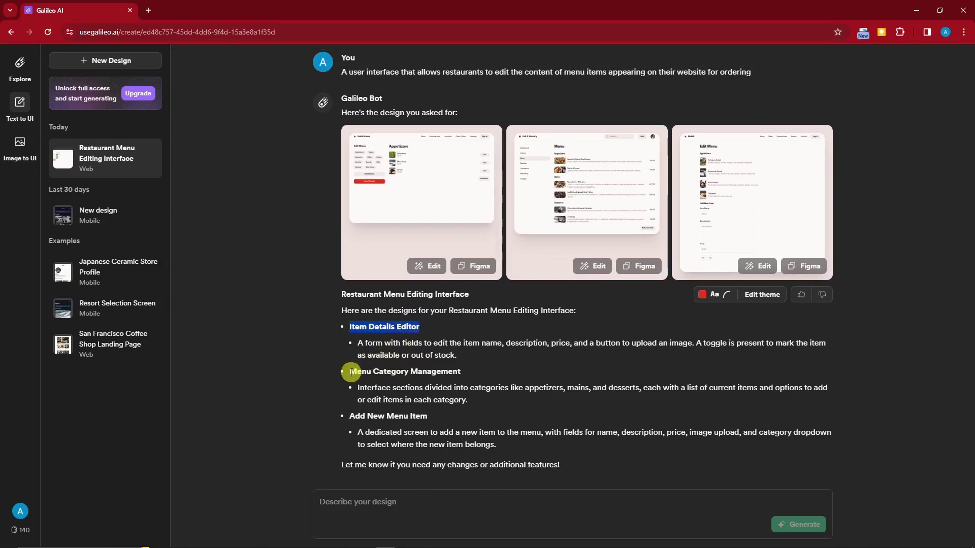
{"action": "left_click_drag", "start_coordinate": [351, 372], "coordinate": [474, 371]}
{"action": "left_click_drag", "start_coordinate": [347, 415], "coordinate": [445, 418]}
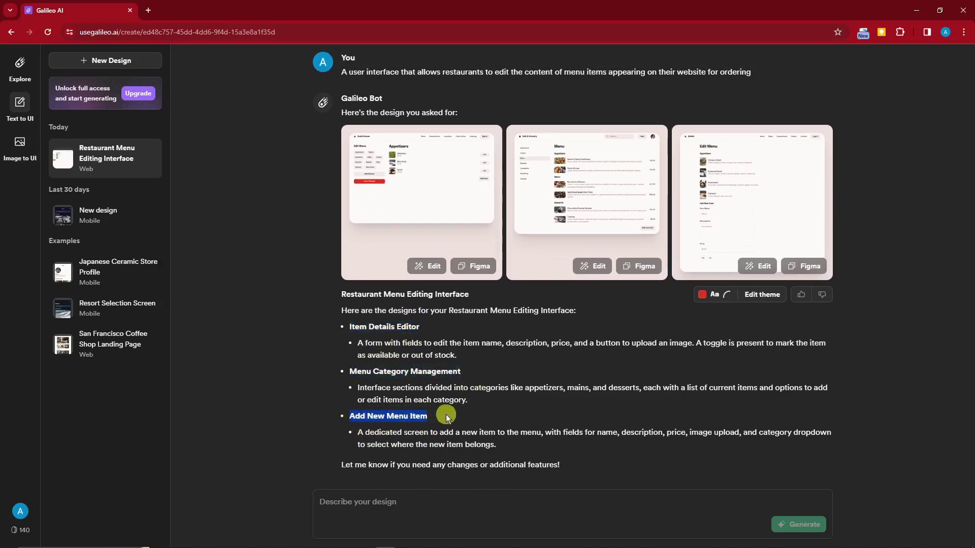
{"action": "left_click", "coordinate": [478, 407]}
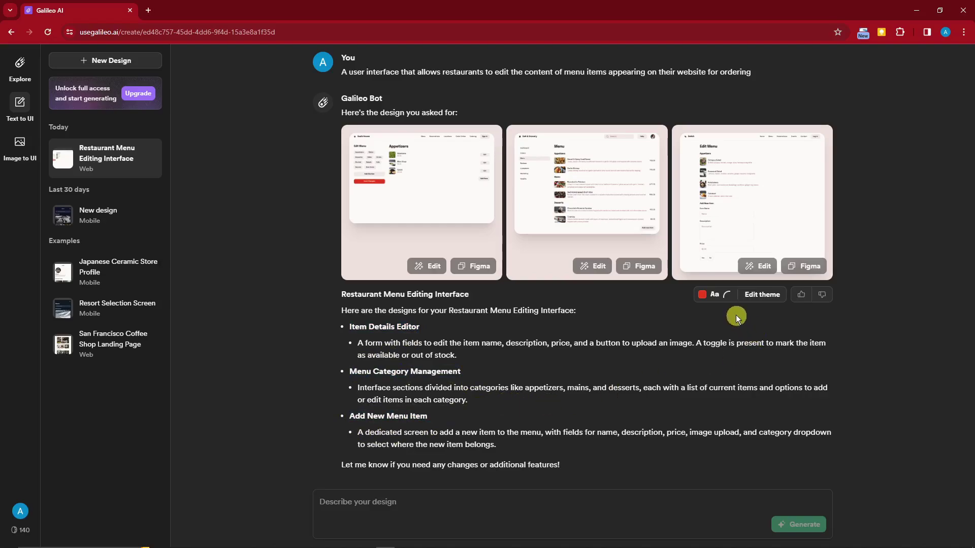
Step: Apply the Dark appearance to the theme of the three Restaurant Menu Editing Interface designs
{"action": "left_click", "coordinate": [708, 301]}
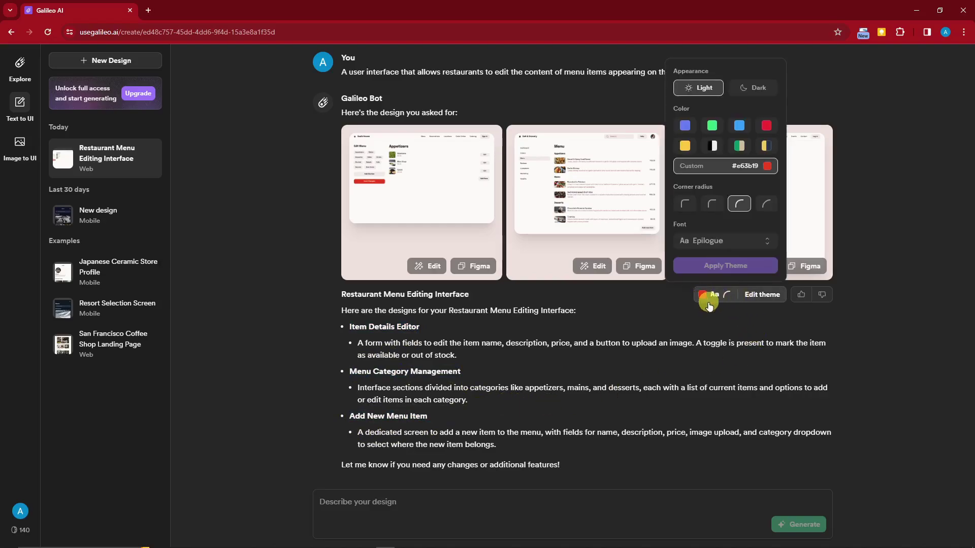
{"action": "left_click", "coordinate": [753, 88]}
{"action": "left_click", "coordinate": [725, 262]}
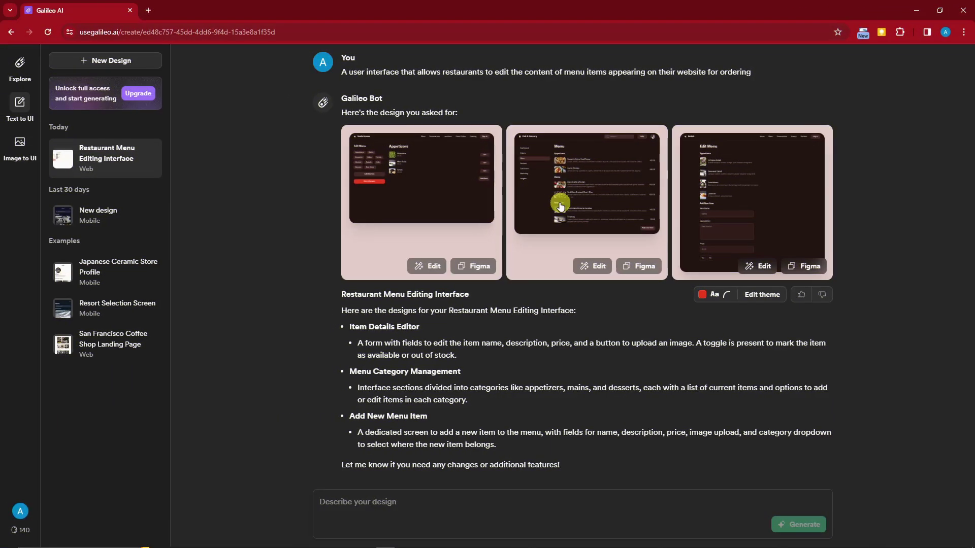
Step: Preview each of the three dark-themed designs at full size, including the Add New Item form in the third one
{"action": "left_click", "coordinate": [383, 181]}
{"action": "left_click", "coordinate": [924, 191]}
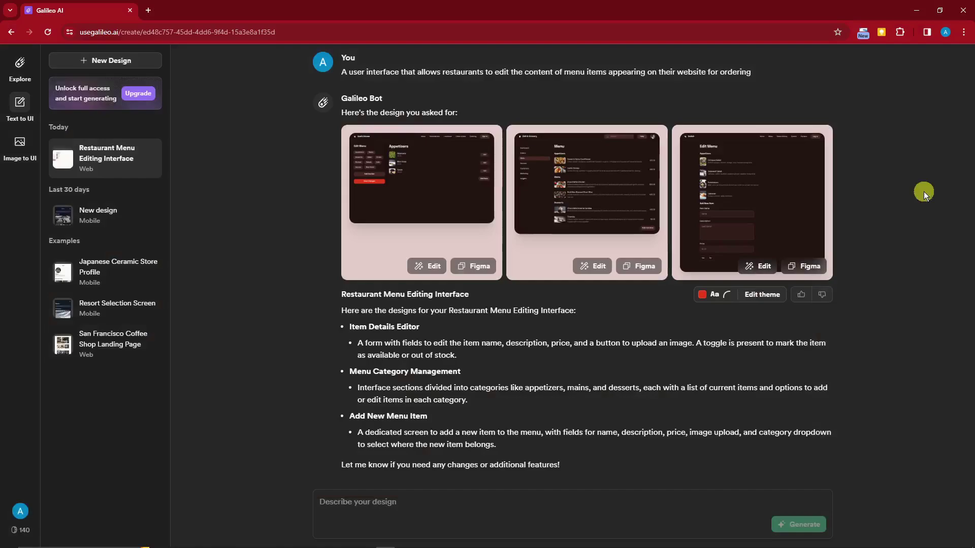
{"action": "left_click", "coordinate": [555, 184]}
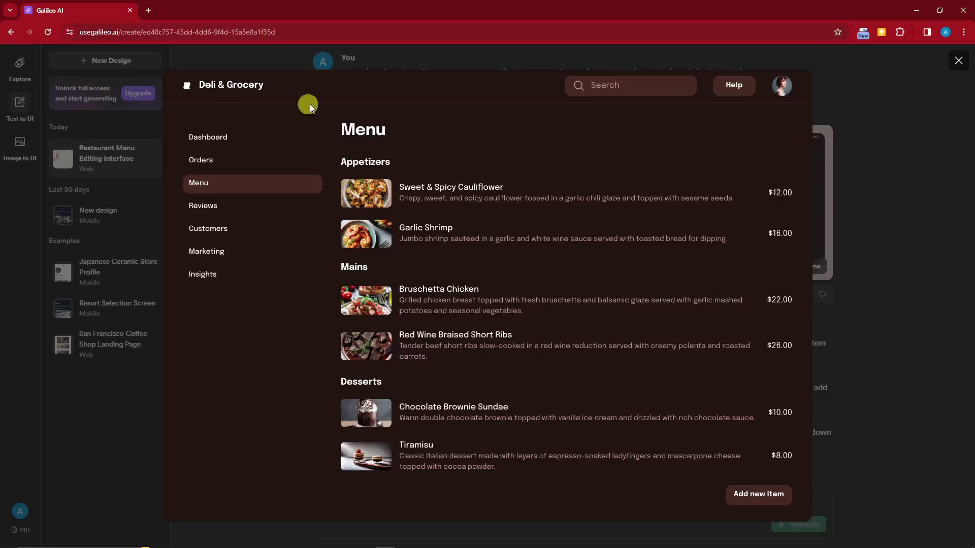
{"action": "left_click", "coordinate": [883, 187]}
{"action": "left_click", "coordinate": [819, 193]}
{"action": "scroll", "coordinate": [539, 237], "scroll_direction": "down", "scroll_amount": 3}
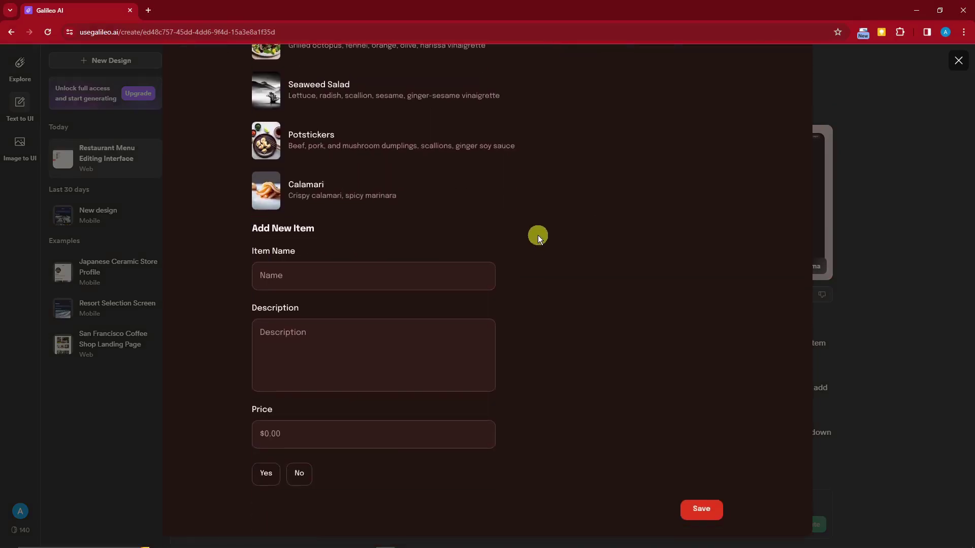
{"action": "left_click", "coordinate": [937, 273]}
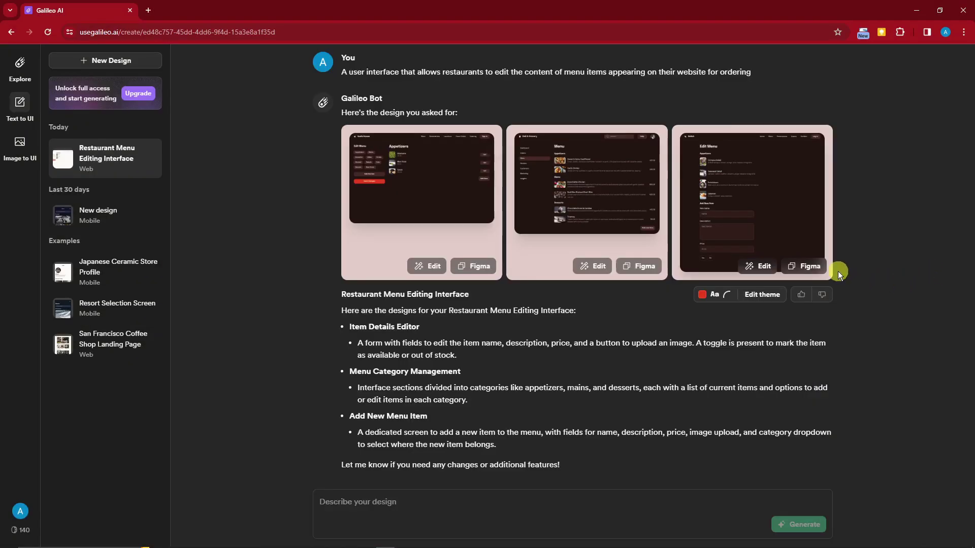
Step: Change the designs' theme to the yellow color #FAC638 with the smallest corner radius and apply it
{"action": "left_click", "coordinate": [756, 295]}
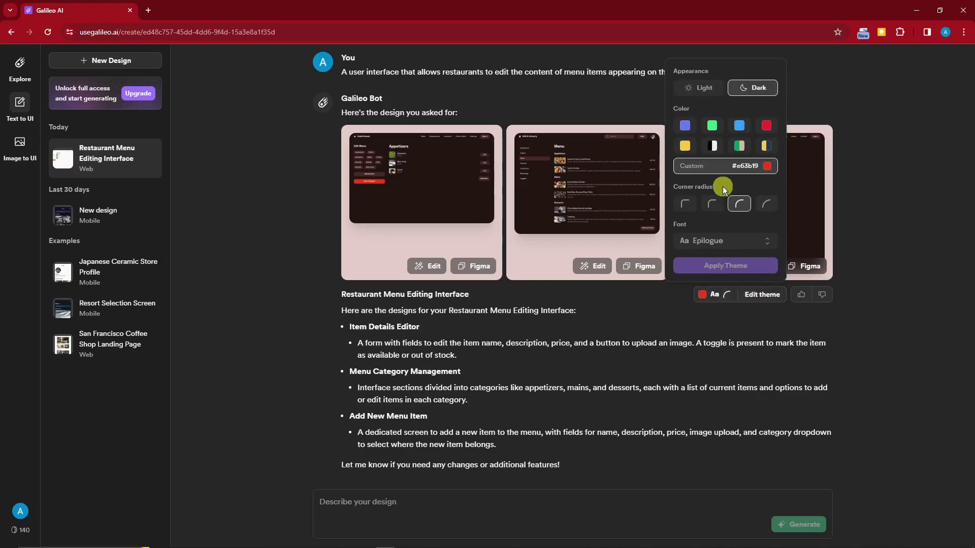
{"action": "left_click", "coordinate": [685, 206]}
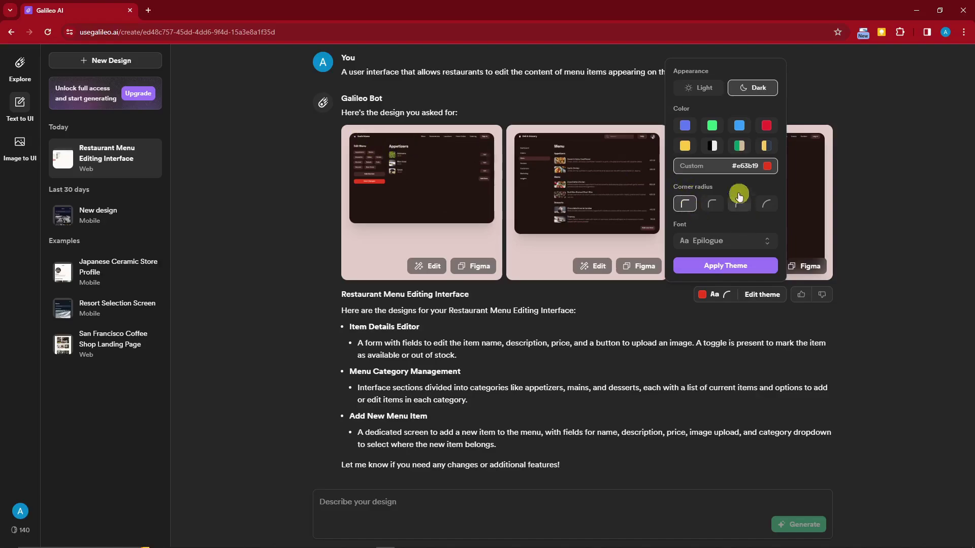
{"action": "left_click", "coordinate": [685, 145]}
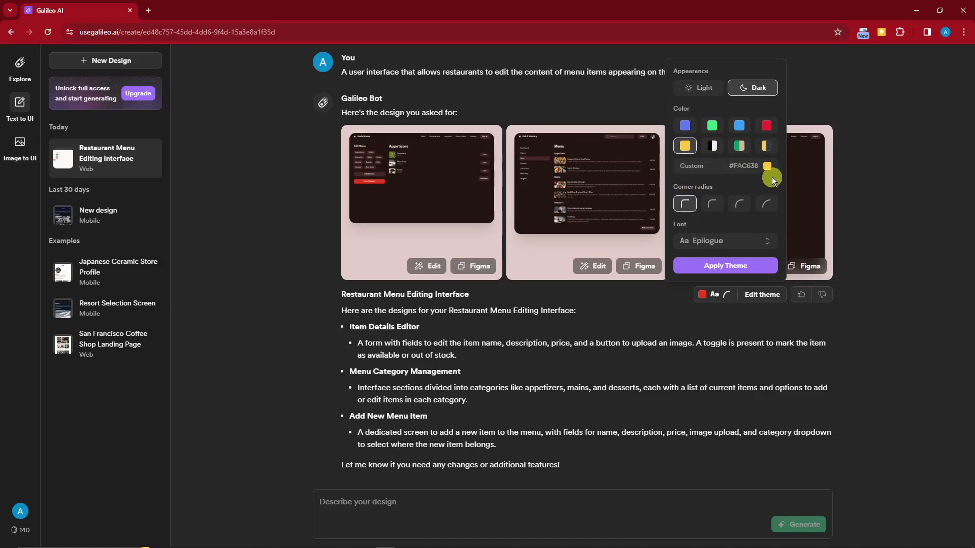
{"action": "left_click", "coordinate": [751, 266]}
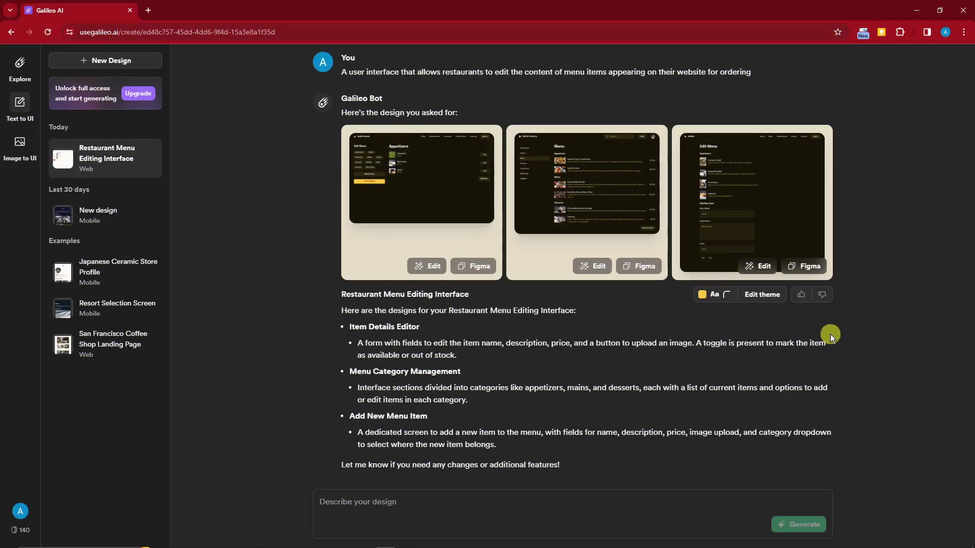
Step: Preview the yellow-themed designs at full size to inspect the new accent color and corners
{"action": "left_click", "coordinate": [390, 186]}
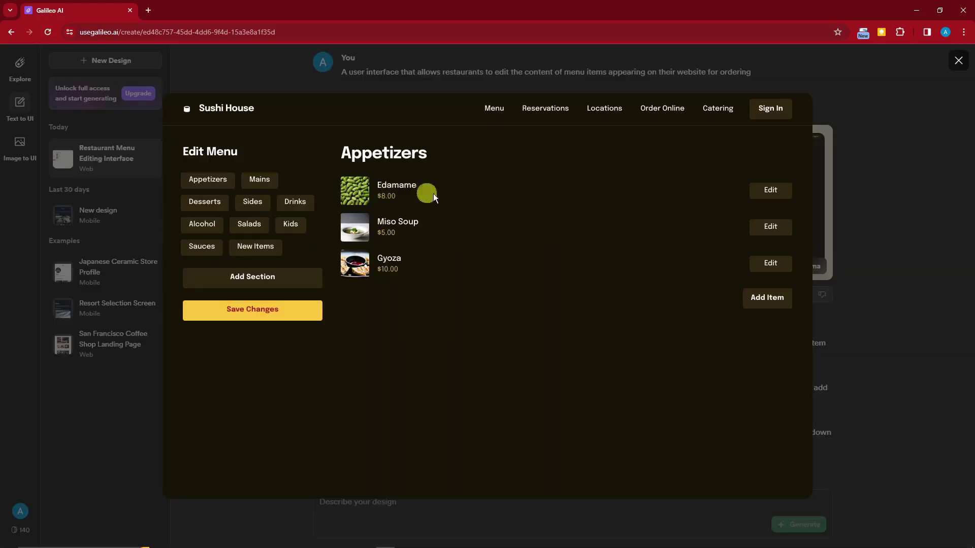
{"action": "left_click", "coordinate": [897, 182]}
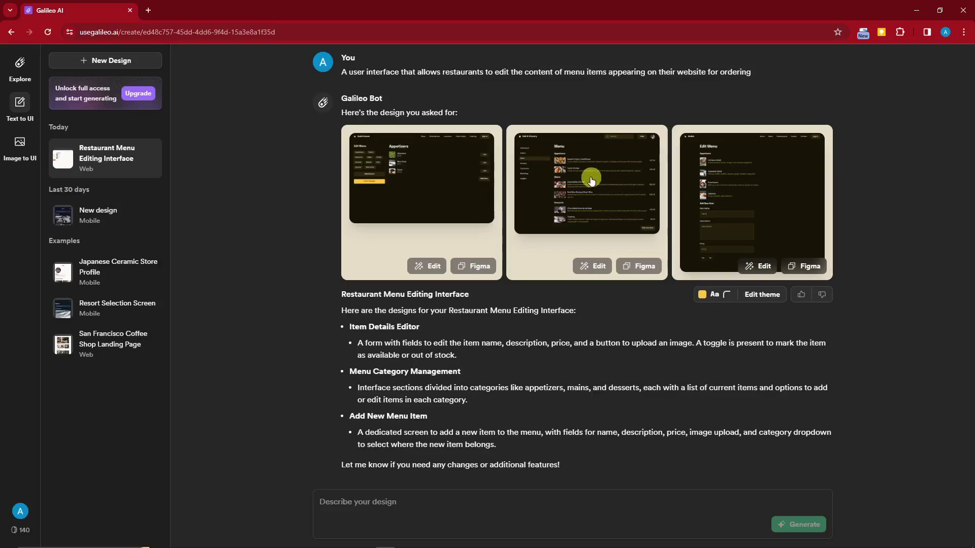
{"action": "left_click", "coordinate": [714, 174]}
{"action": "left_click", "coordinate": [929, 185]}
{"action": "left_click", "coordinate": [800, 184]}
{"action": "left_click", "coordinate": [890, 200]}
{"action": "left_click", "coordinate": [471, 224]}
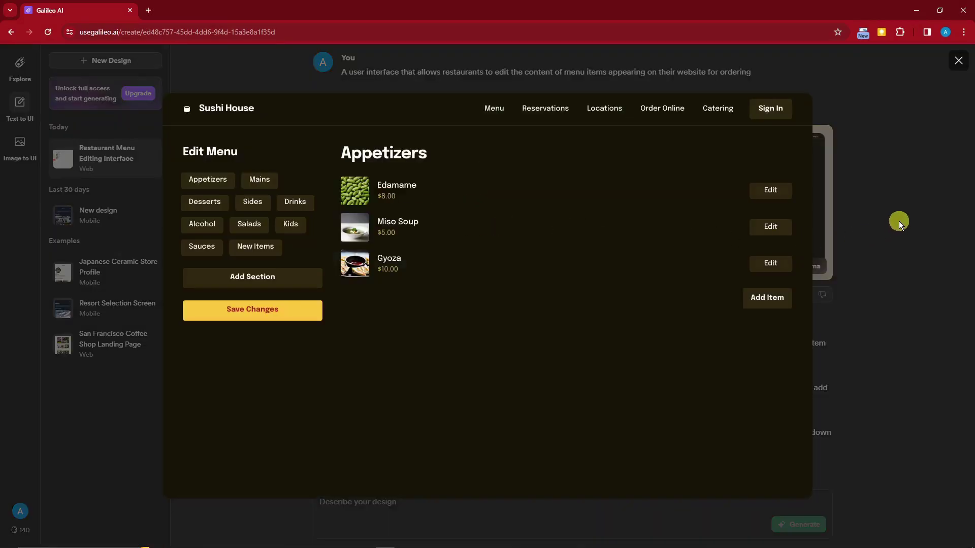
{"action": "left_click", "coordinate": [898, 221]}
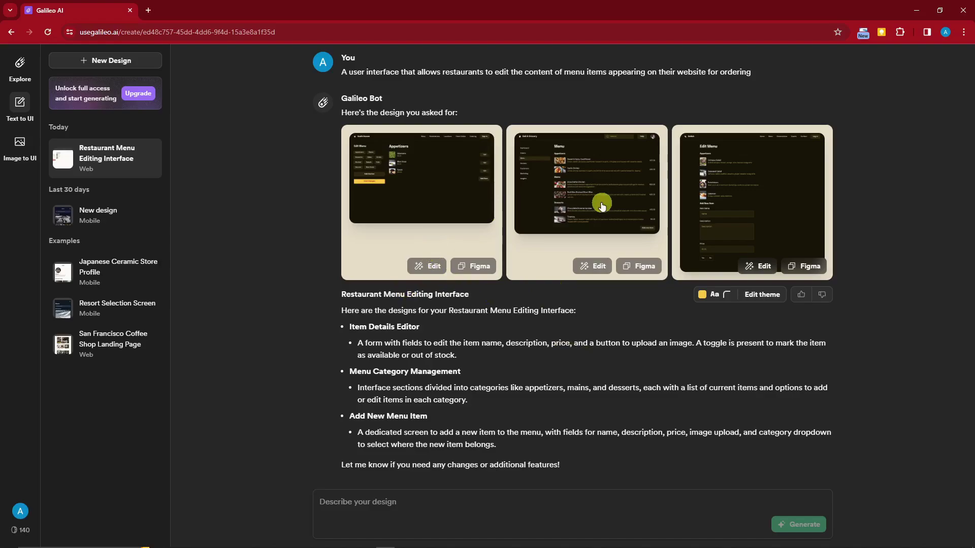
Step: Generate an edited version of the second design, Deli & Grocery, with the instruction "remove the 1st button"
{"action": "left_click", "coordinate": [587, 268]}
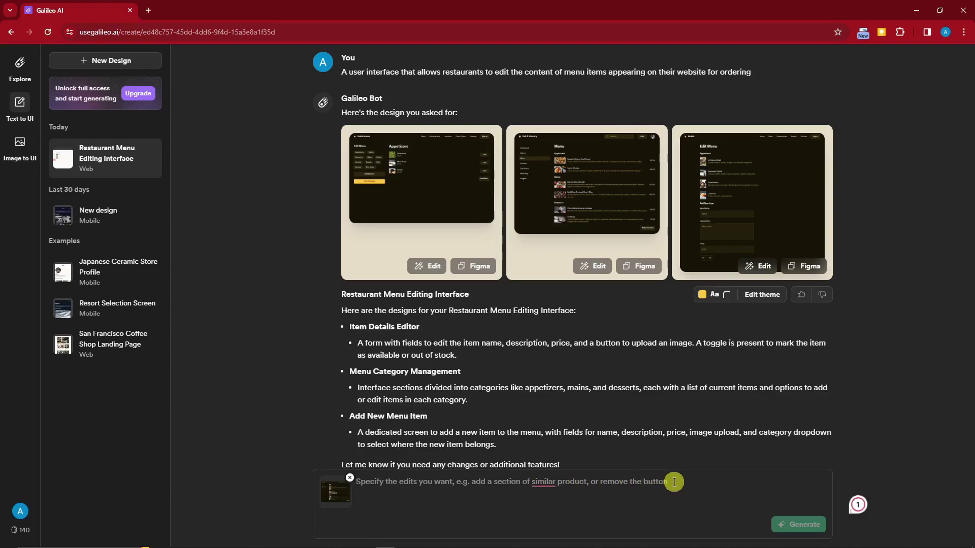
{"action": "type", "text": "e,pr"}
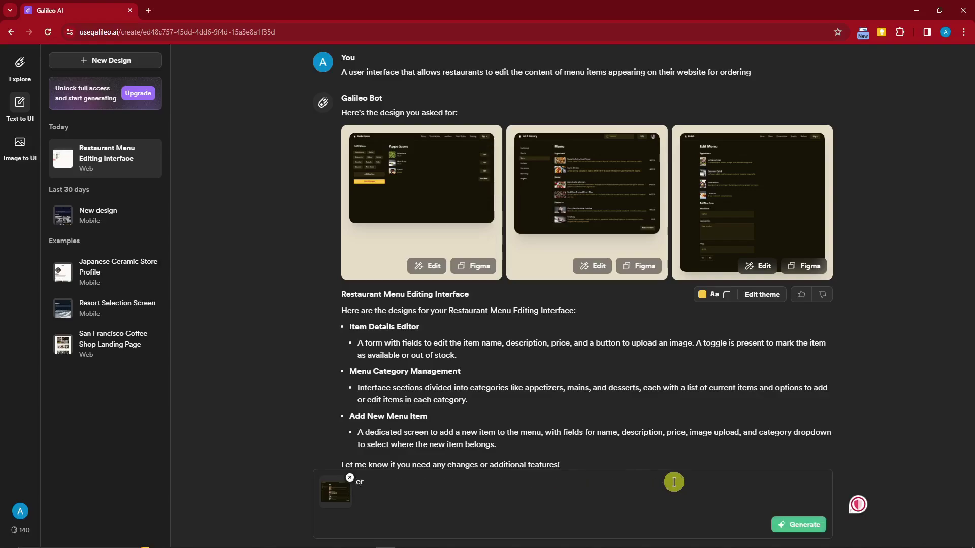
{"action": "double_click", "coordinate": [359, 482]}
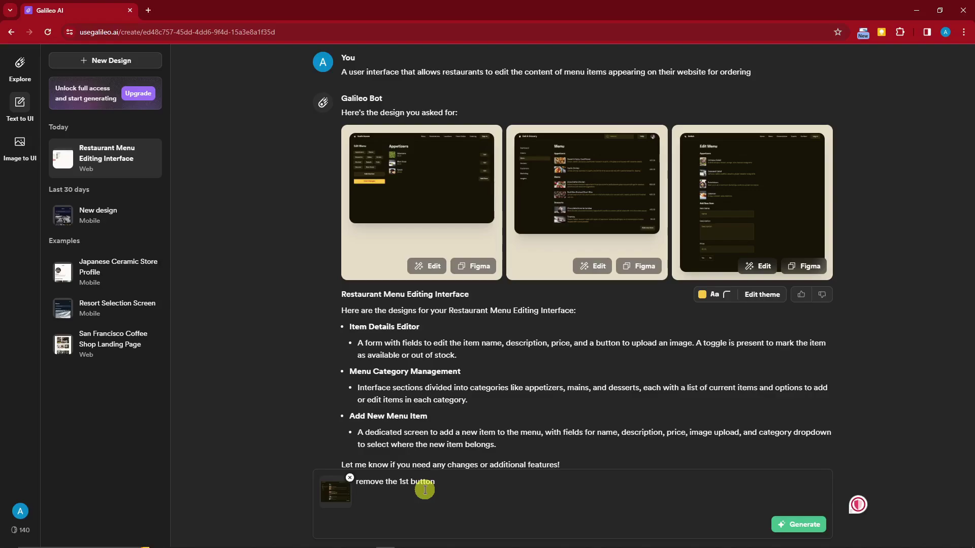
{"action": "left_click", "coordinate": [796, 524]}
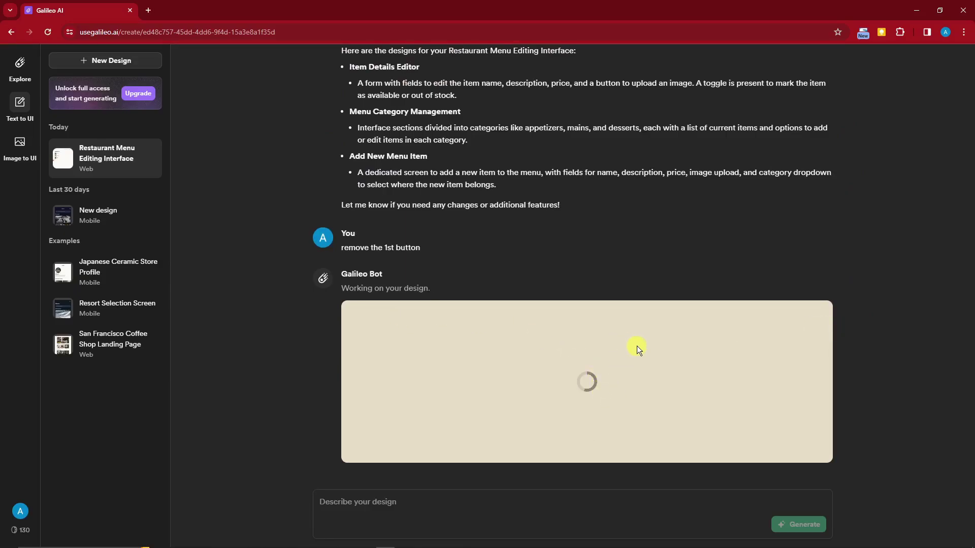
Step: Try to export the first design, Sushi House, to Figma and dismiss the browser support notice
{"action": "scroll", "coordinate": [641, 341], "scroll_direction": "up", "scroll_amount": 6}
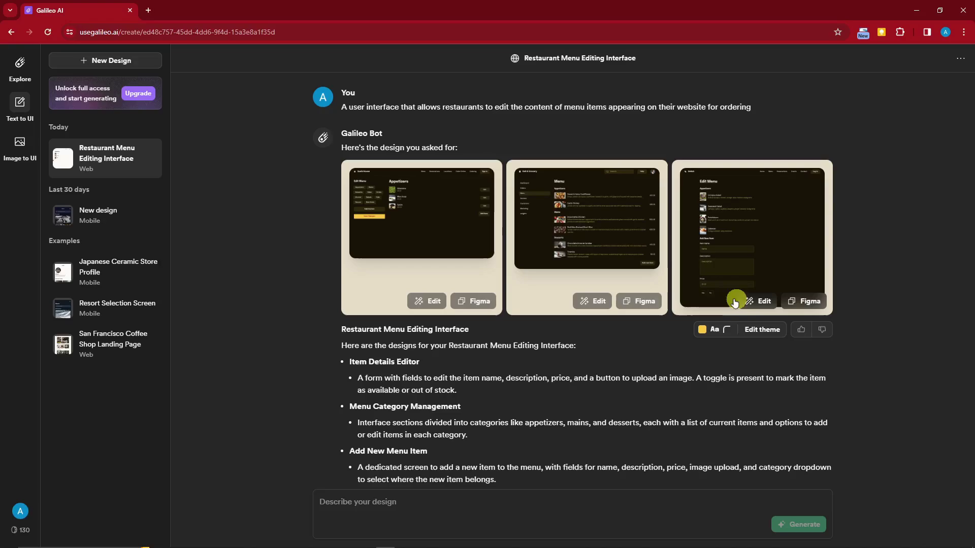
{"action": "left_click", "coordinate": [486, 305]}
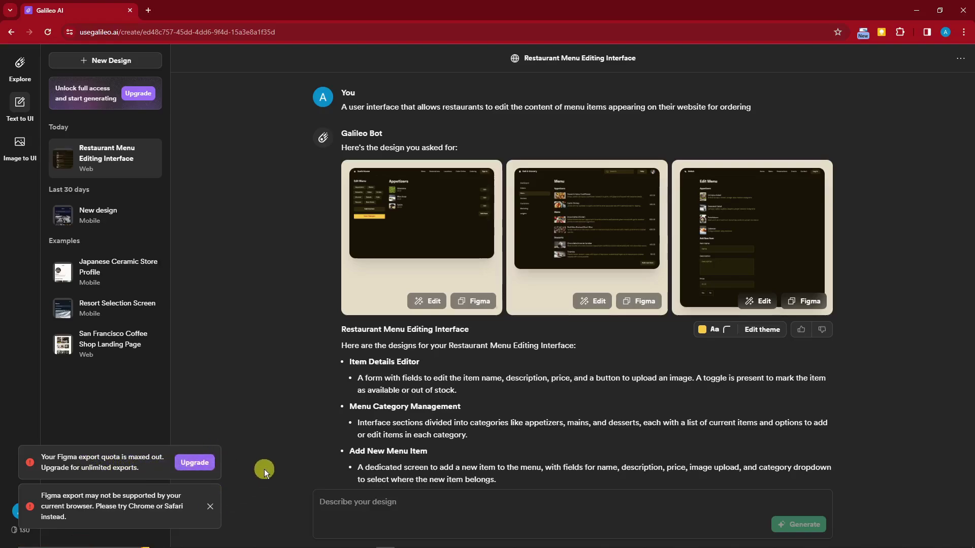
{"action": "left_click", "coordinate": [210, 506]}
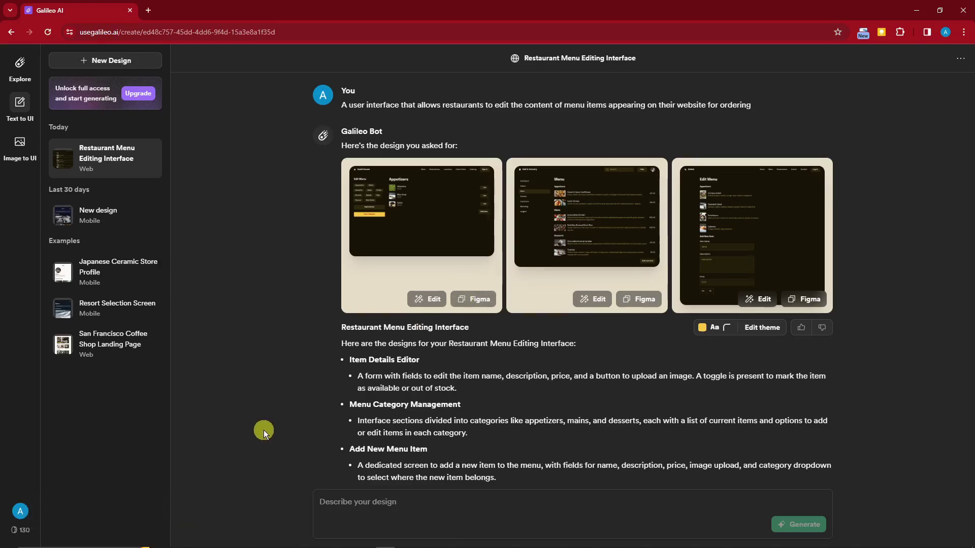
Step: Review the edited Deli & Grocery design and its description, preview it at full size and compare it with the original designs
{"action": "scroll", "coordinate": [264, 430], "scroll_direction": "down", "scroll_amount": 4}
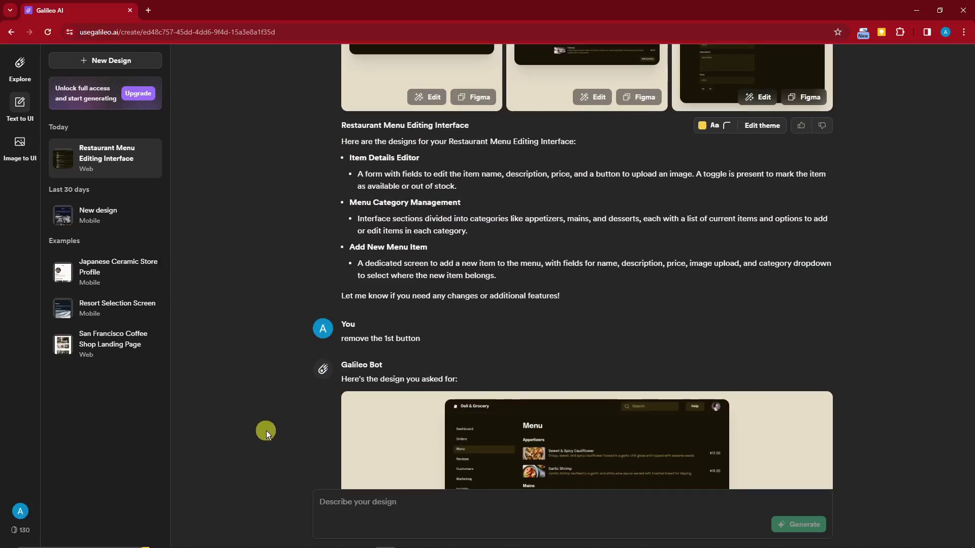
{"action": "scroll", "coordinate": [266, 431], "scroll_direction": "down", "scroll_amount": 3}
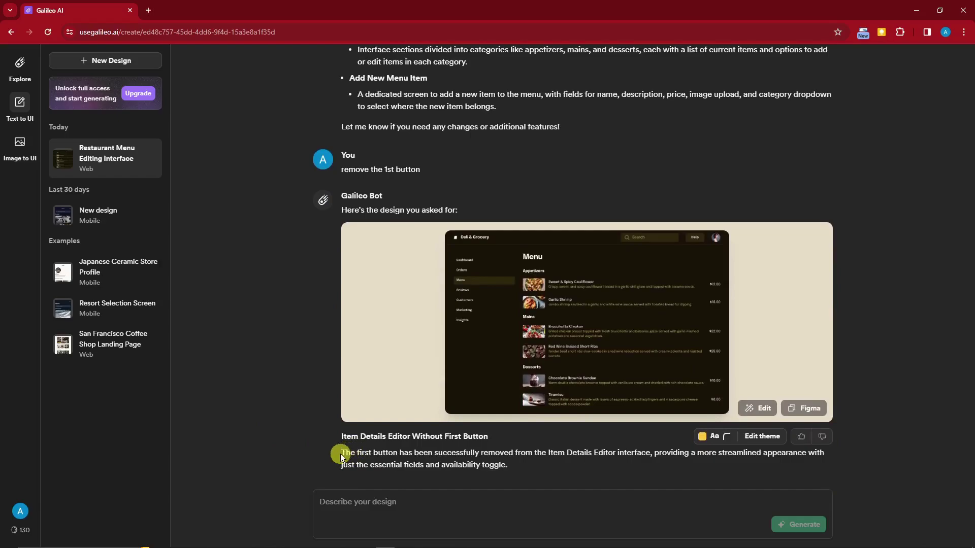
{"action": "mouse_move", "coordinate": [517, 453]}
{"action": "left_mouse_down"}
{"action": "mouse_move", "coordinate": [746, 455]}
{"action": "mouse_move", "coordinate": [518, 464]}
{"action": "left_mouse_up"}
{"action": "left_click", "coordinate": [697, 463]}
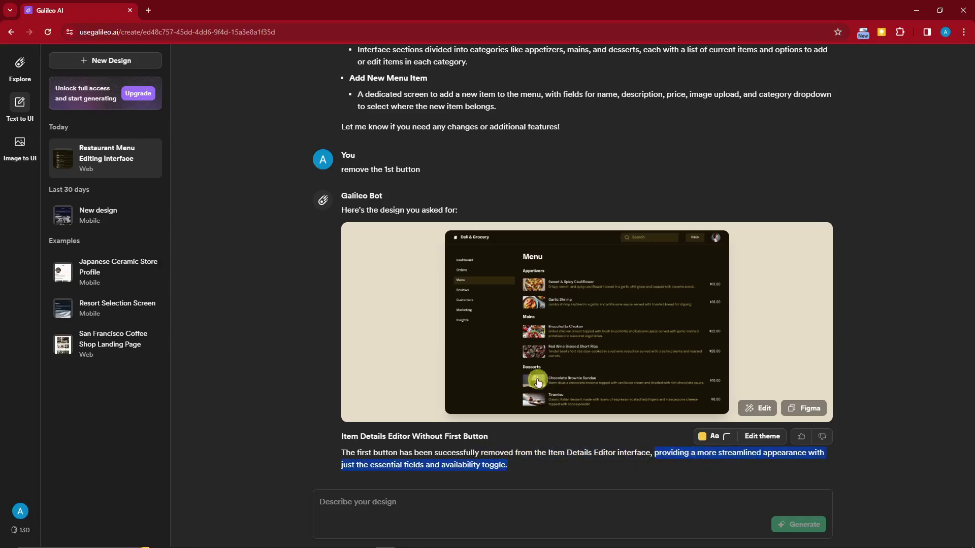
{"action": "left_click", "coordinate": [554, 354]}
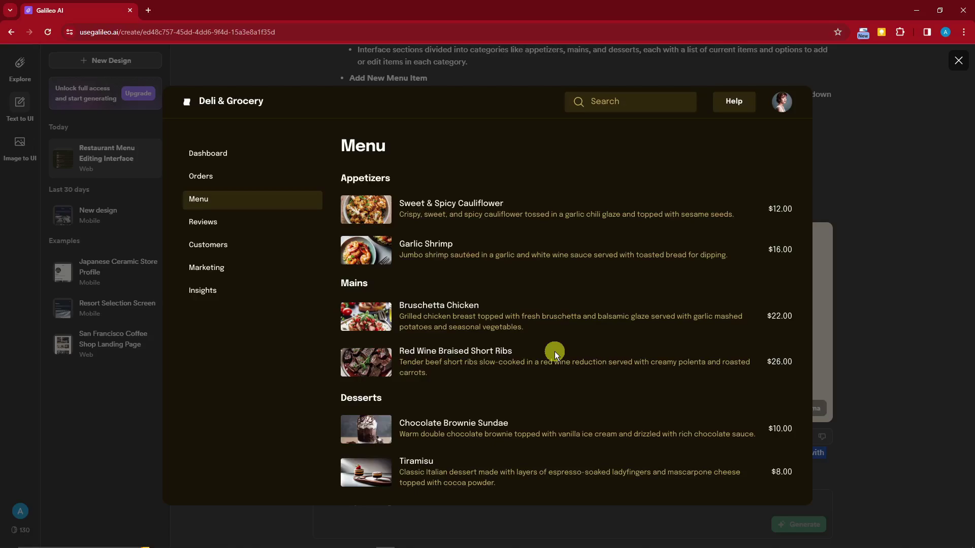
{"action": "left_click", "coordinate": [894, 287]}
{"action": "scroll", "coordinate": [546, 349], "scroll_direction": "up", "scroll_amount": 15}
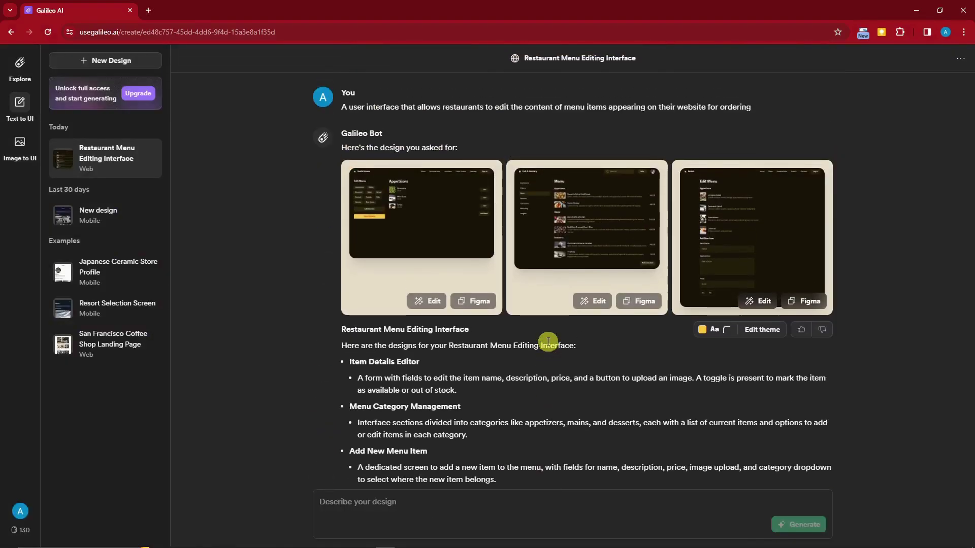
{"action": "scroll", "coordinate": [549, 340], "scroll_direction": "down", "scroll_amount": 7}
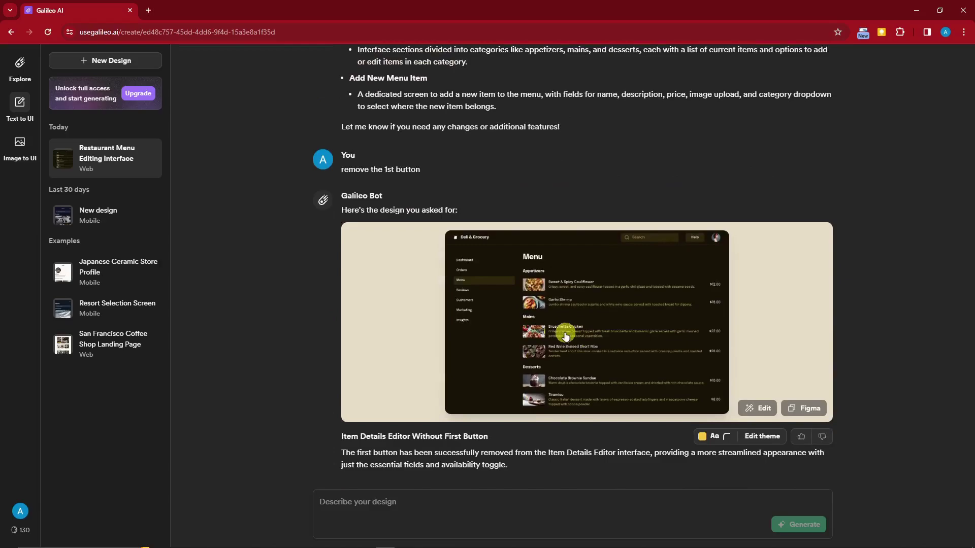